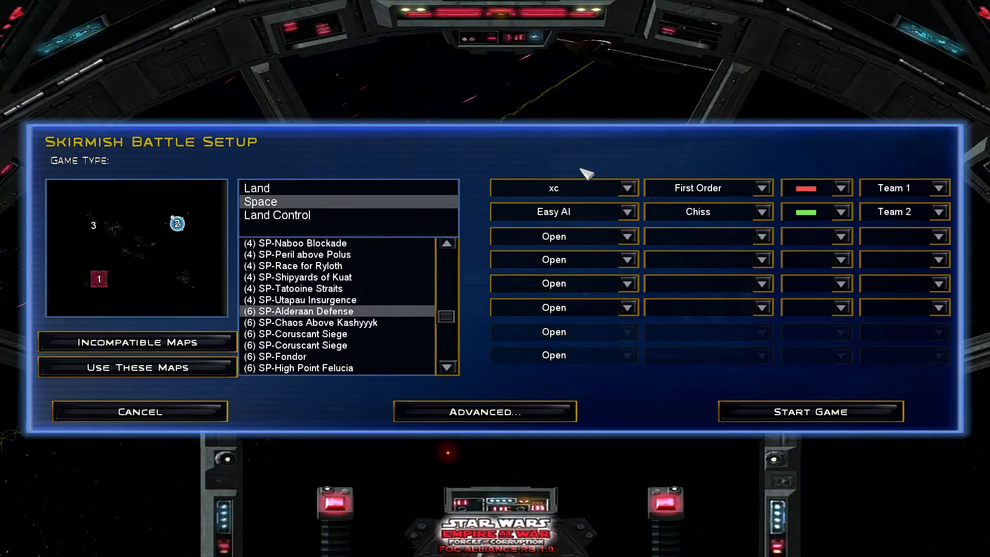
Step: Make slot 2 a Hard AI playing Resistance
click(627, 212)
click(554, 262)
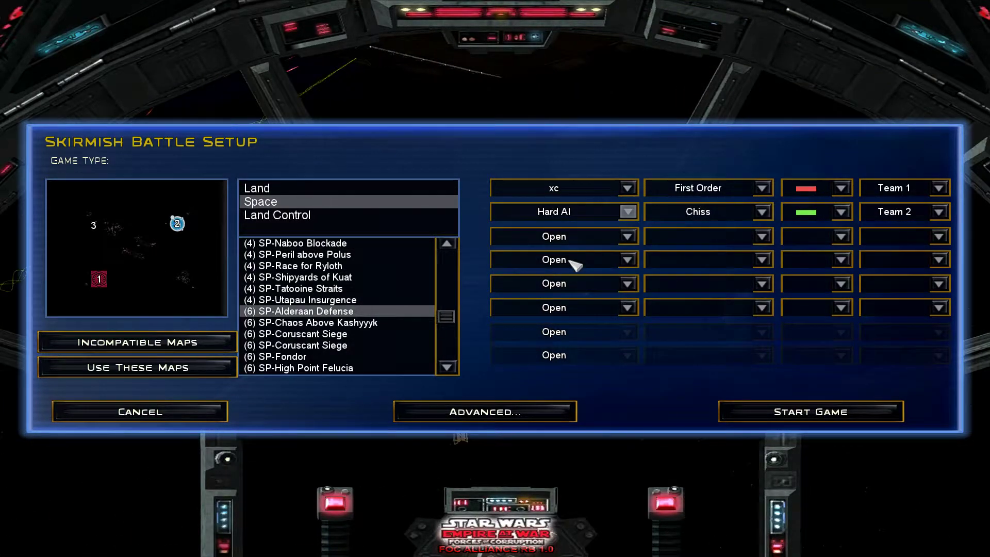
click(700, 212)
click(750, 342)
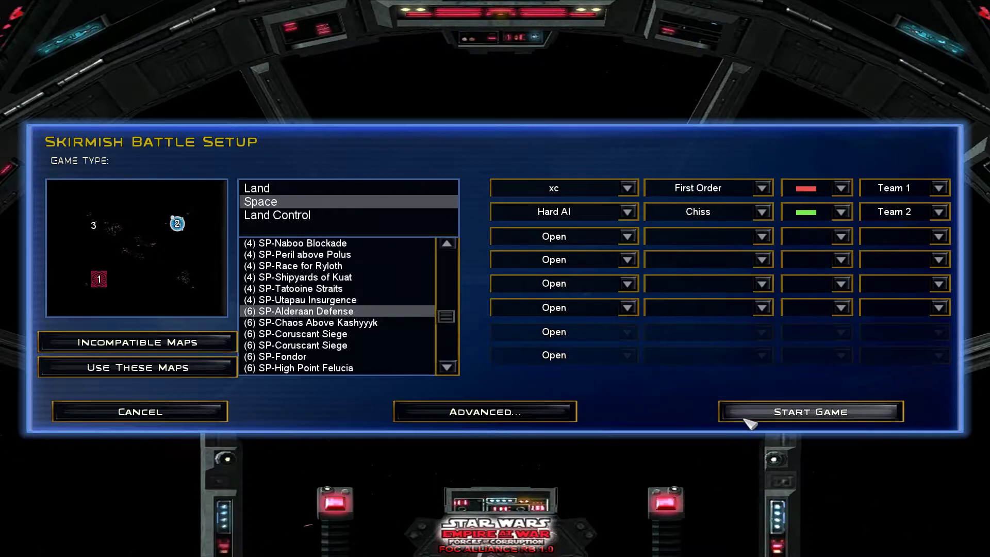
click(707, 212)
click(674, 365)
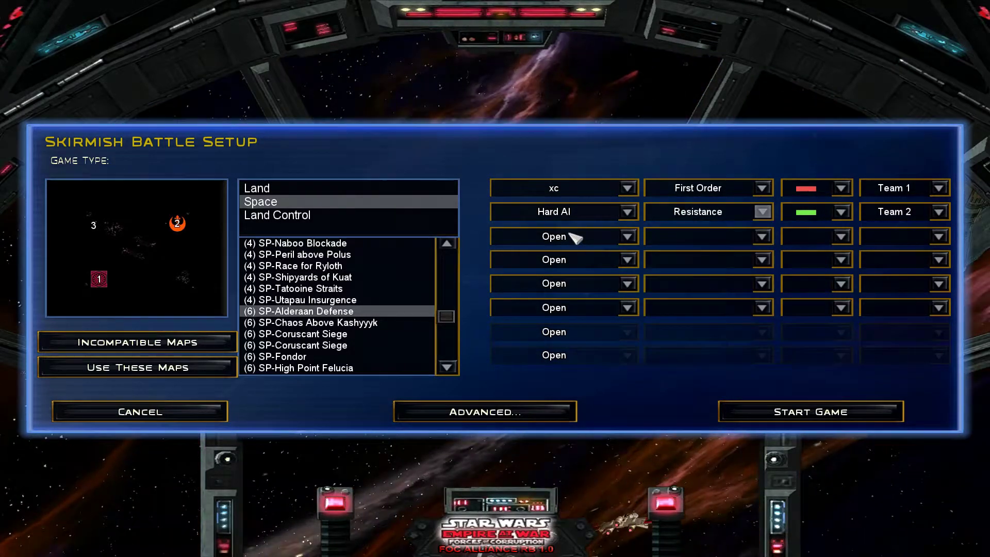
Step: Make slot 3 a Hard AI Confederation on Team 3, and colour slot 2 orange
click(572, 235)
click(513, 280)
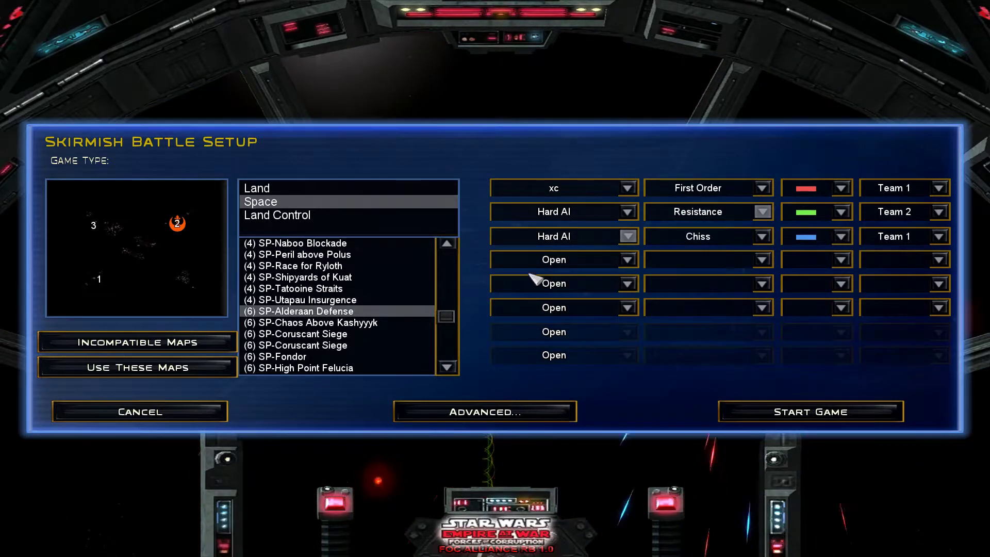
click(733, 237)
click(681, 412)
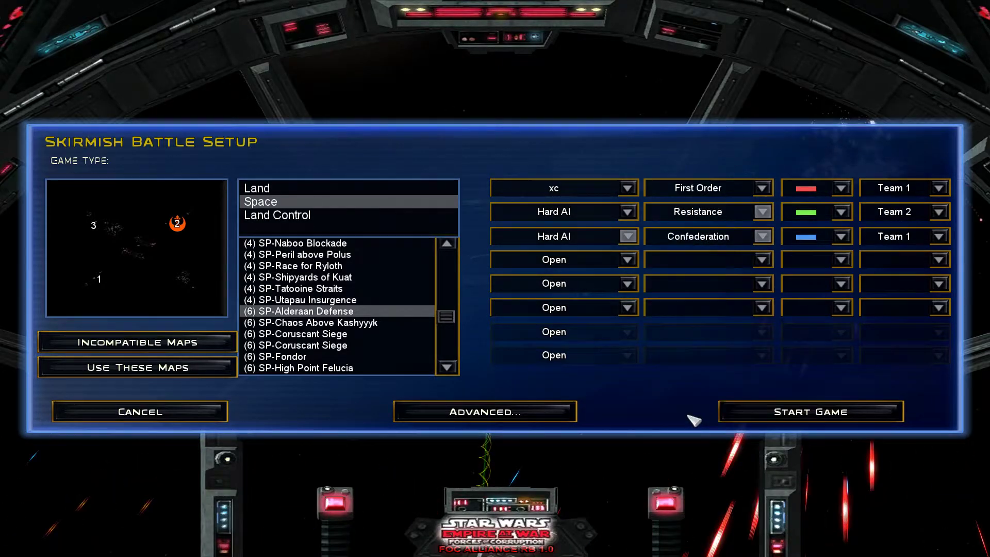
click(937, 236)
click(885, 278)
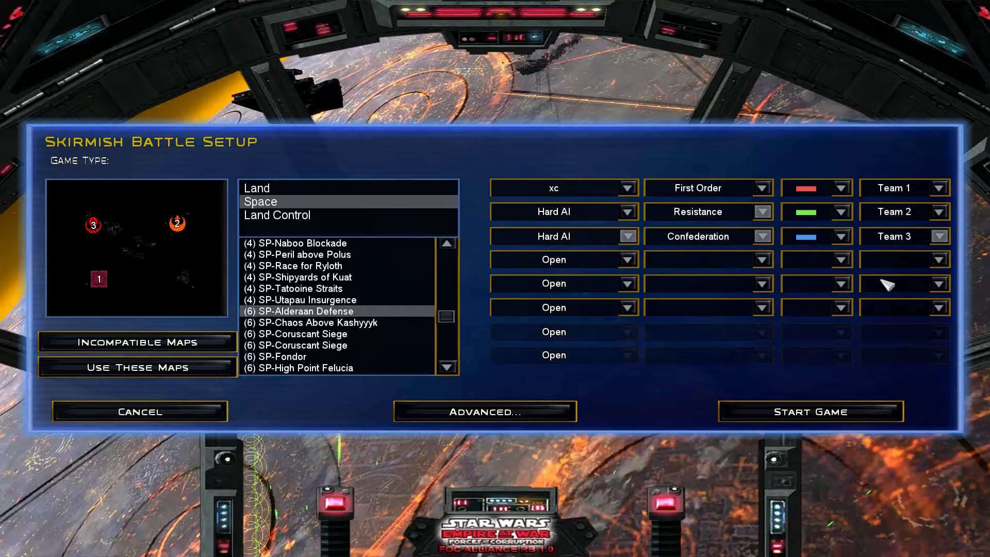
click(841, 212)
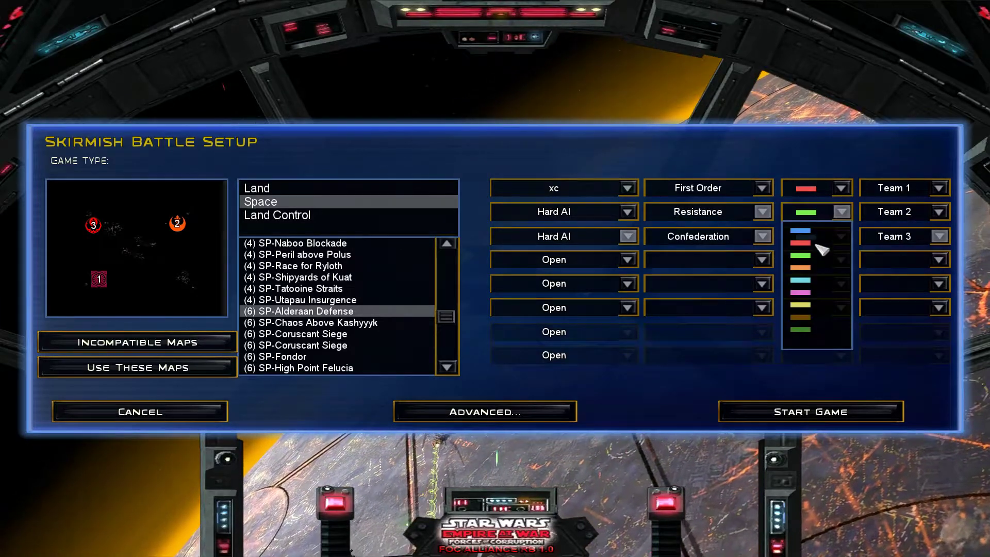
click(812, 273)
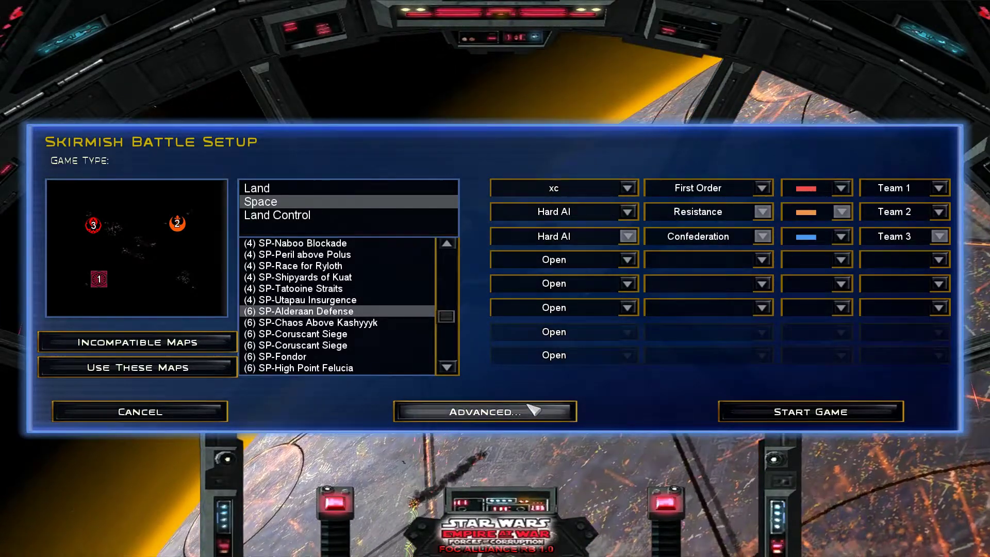
Step: Set 200000 starting credits and the Destroy Enemy win condition, then start the skirmish
click(526, 412)
drag(431, 295, 603, 296)
click(634, 340)
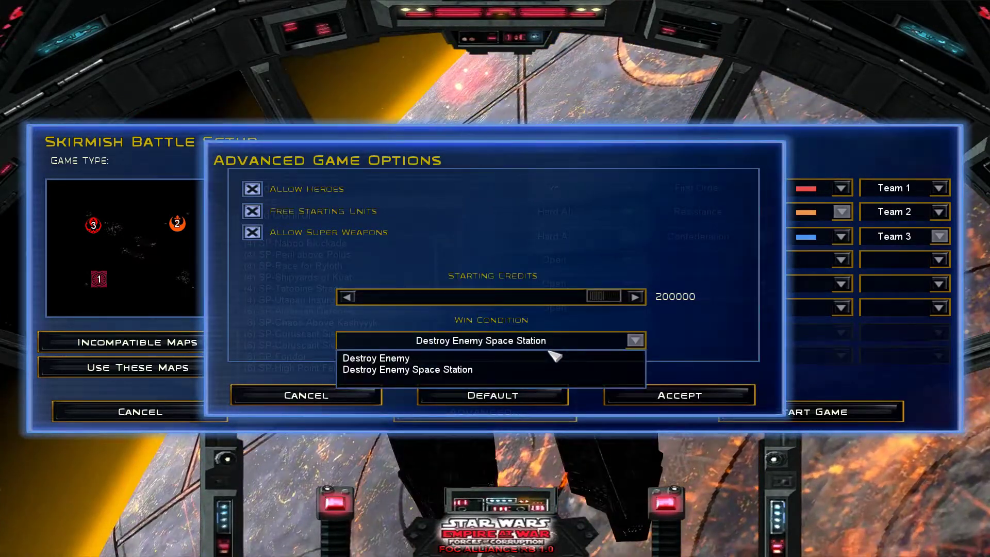
click(387, 354)
click(622, 395)
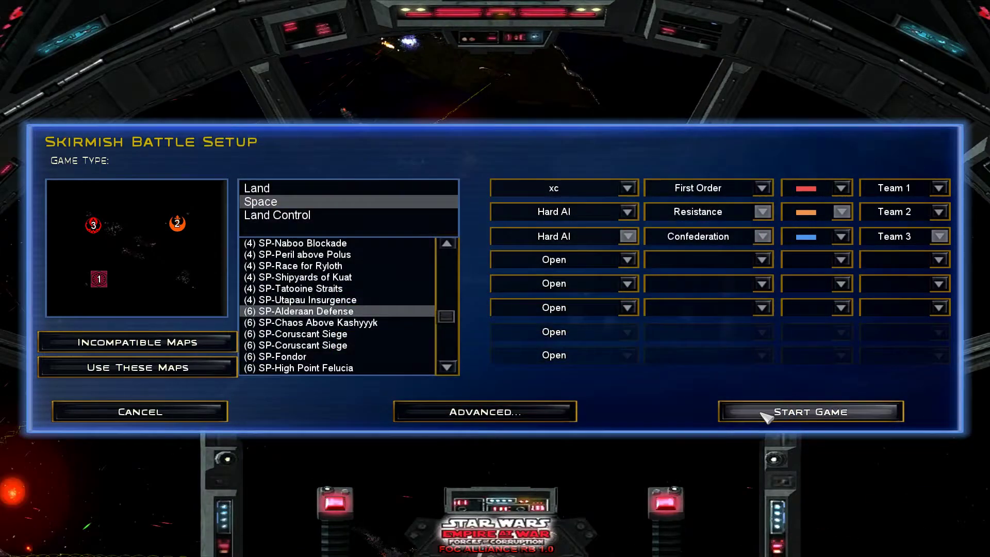
click(766, 416)
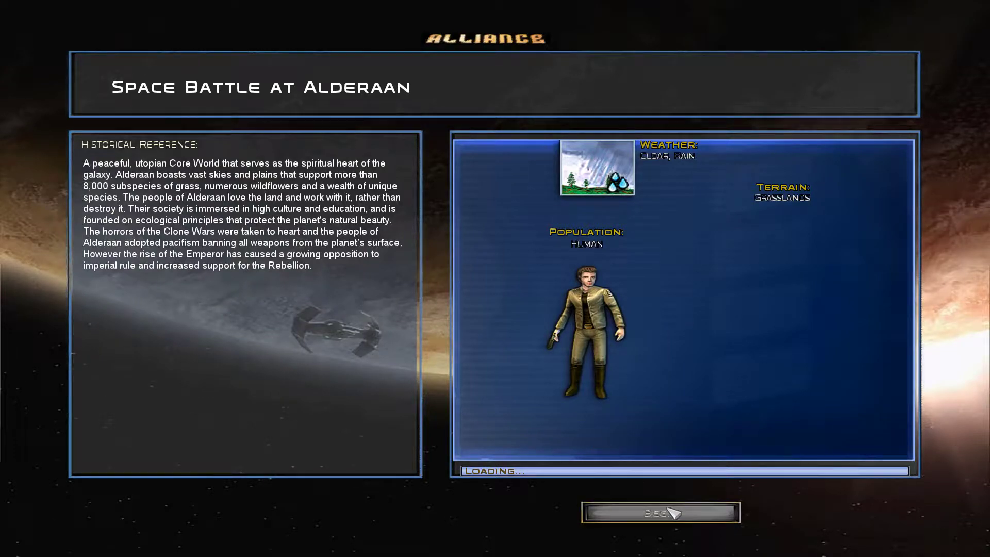
Step: Begin the Alderaan battle and start upgrading the space station to Level 2
click(660, 512)
click(495, 305)
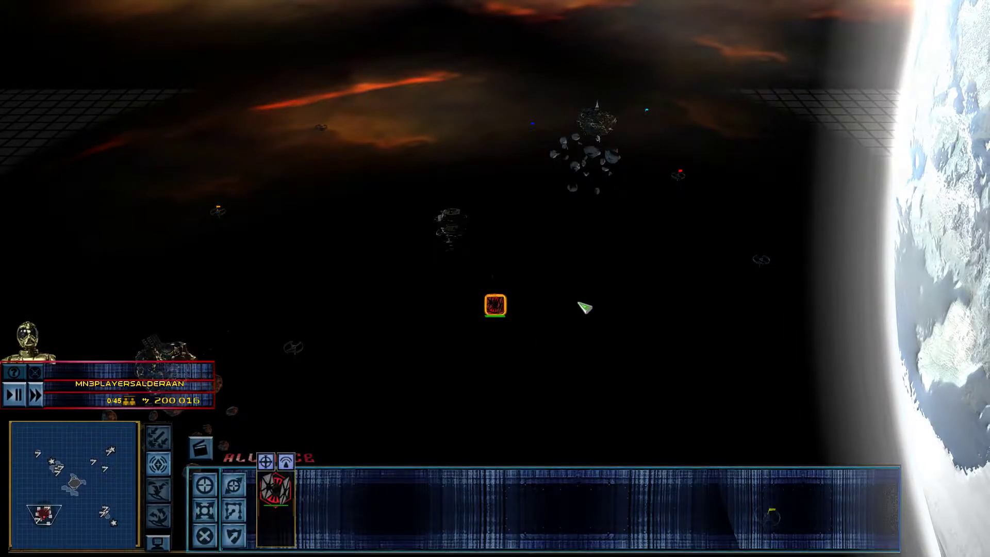
scroll(563, 306, up, 3)
click(521, 255)
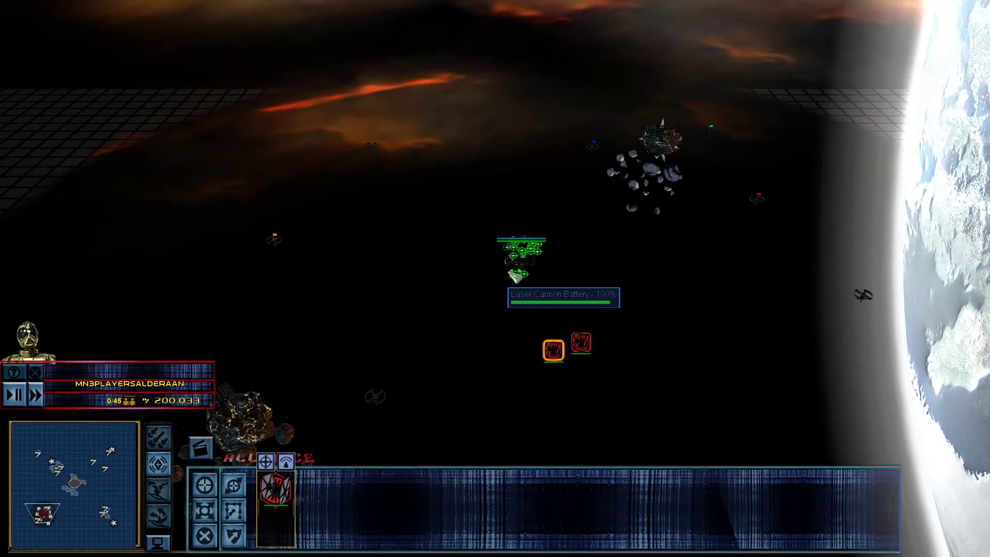
click(356, 531)
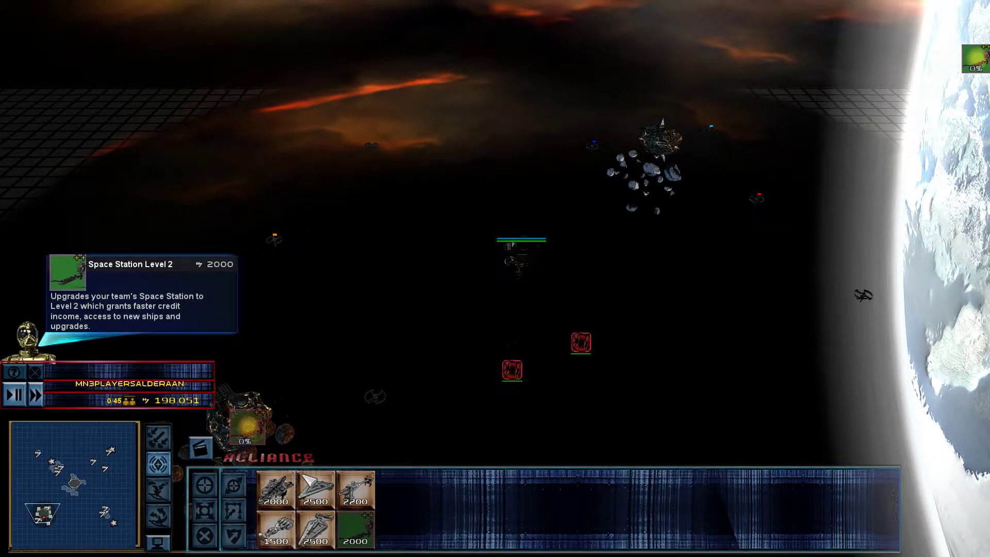
Step: Queue a Gozanti Carrier, another 2500-credit ship and a Nebulon B Frigate
click(277, 488)
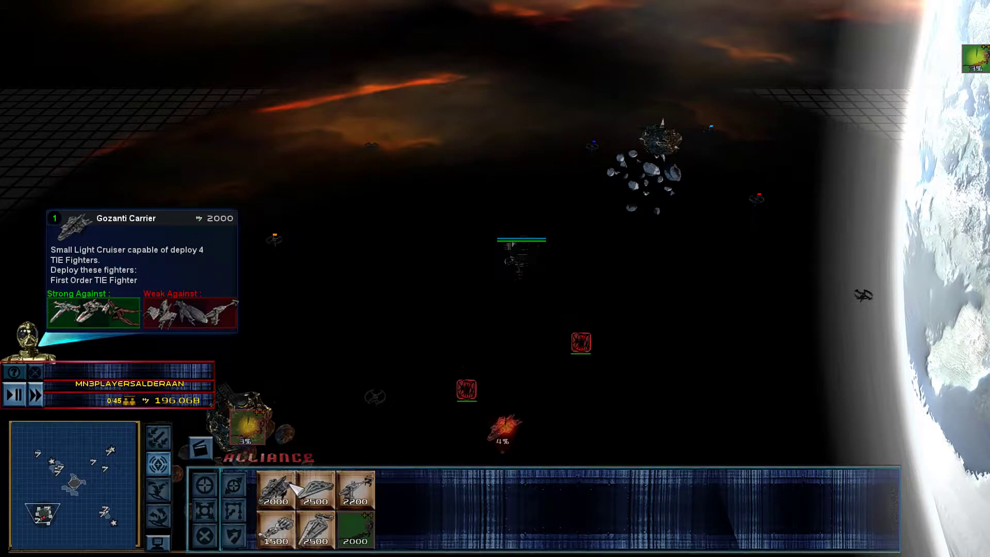
click(315, 489)
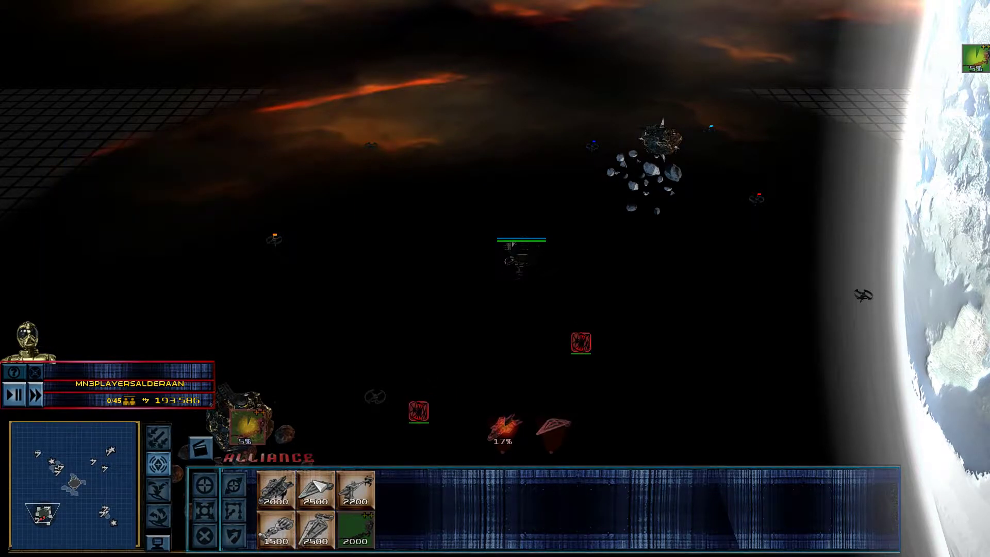
click(358, 492)
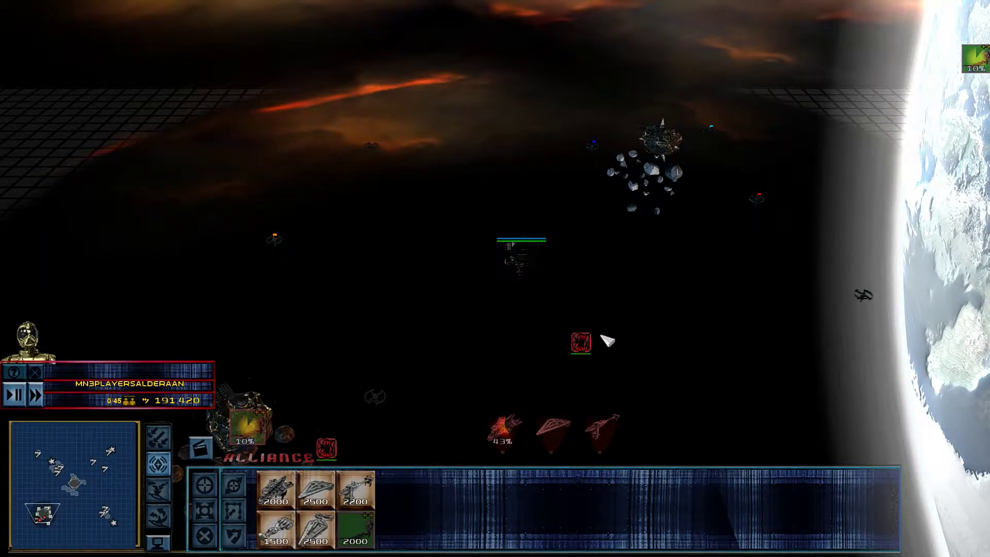
Step: Move one unit to the right and send another toward the asteroid field
click(581, 342)
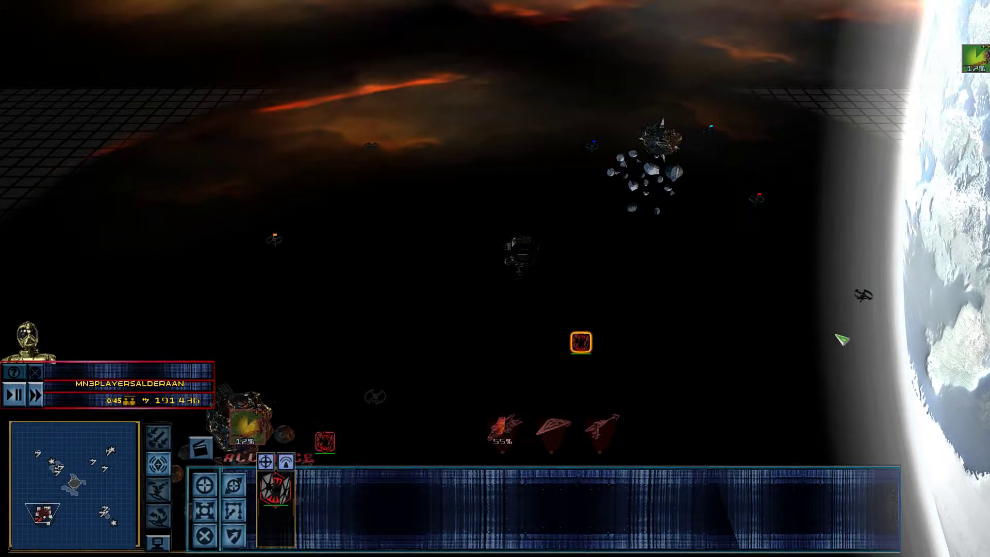
right_click(674, 281)
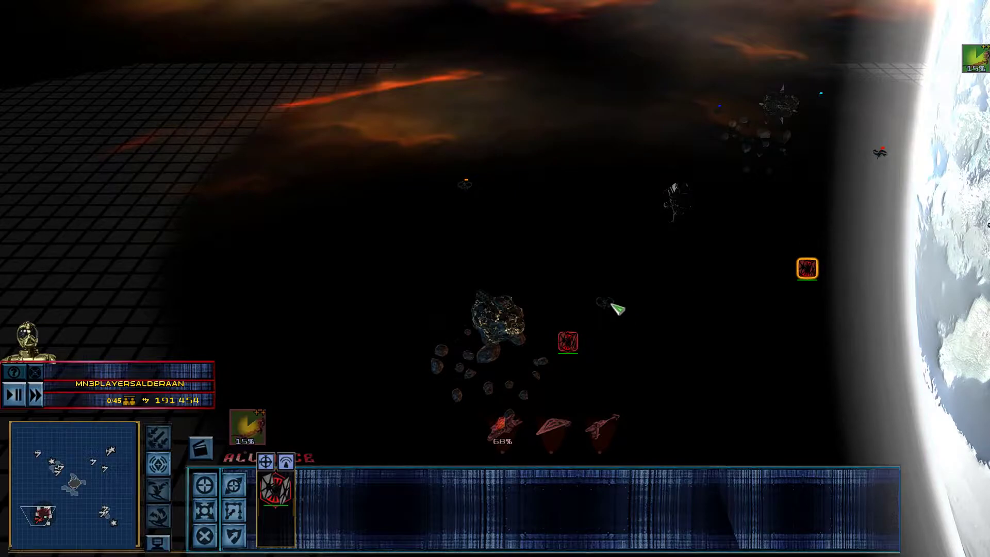
click(611, 306)
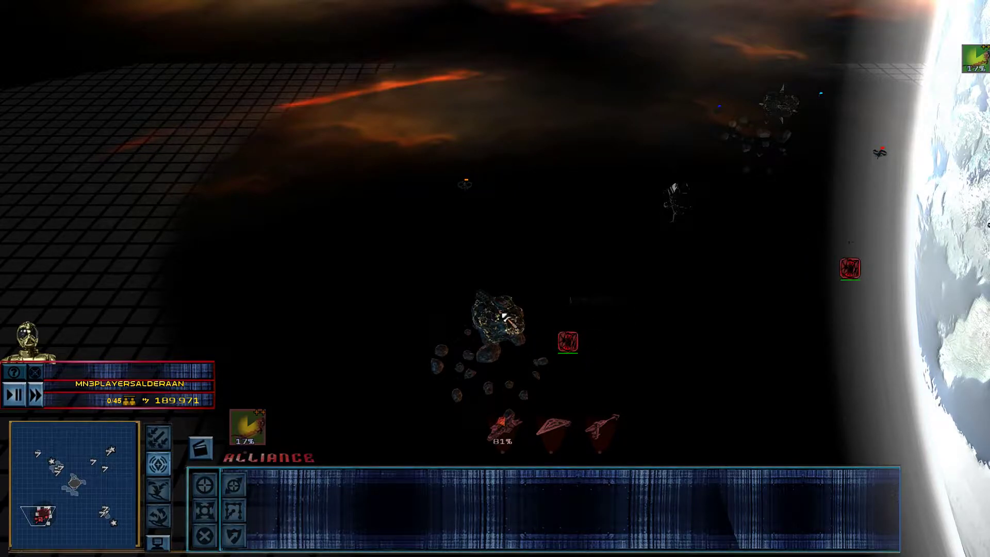
click(566, 343)
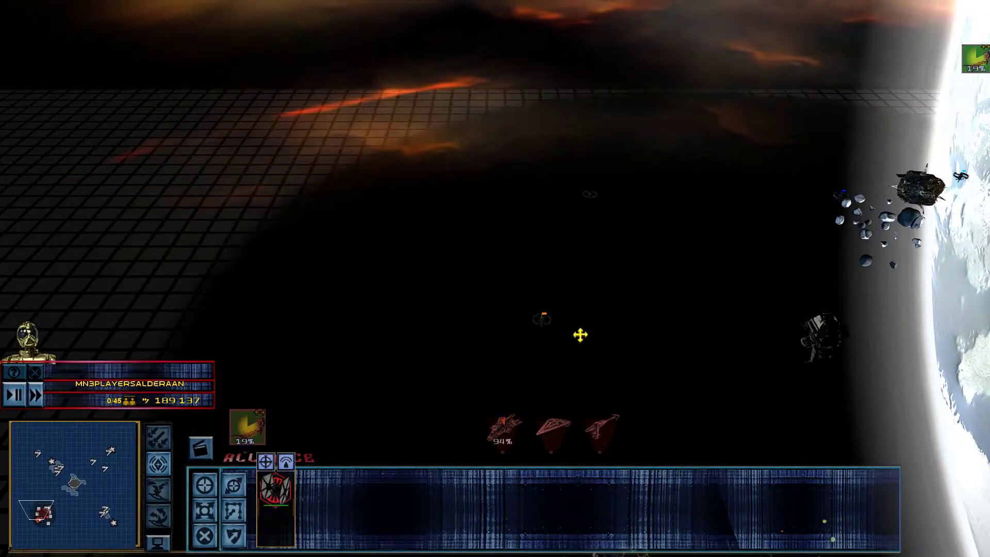
right_click(674, 333)
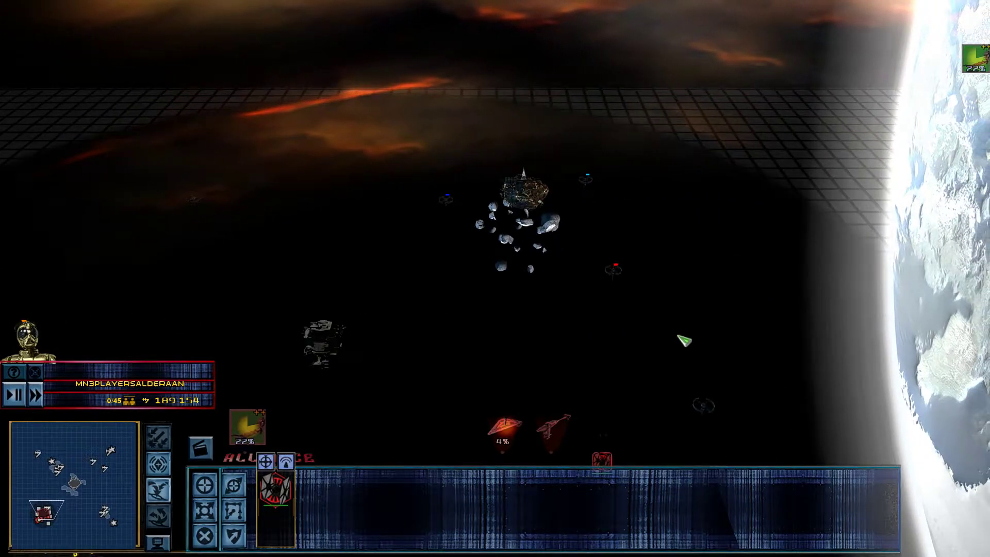
Step: Deploy a reinforcement ship near the space station
click(158, 490)
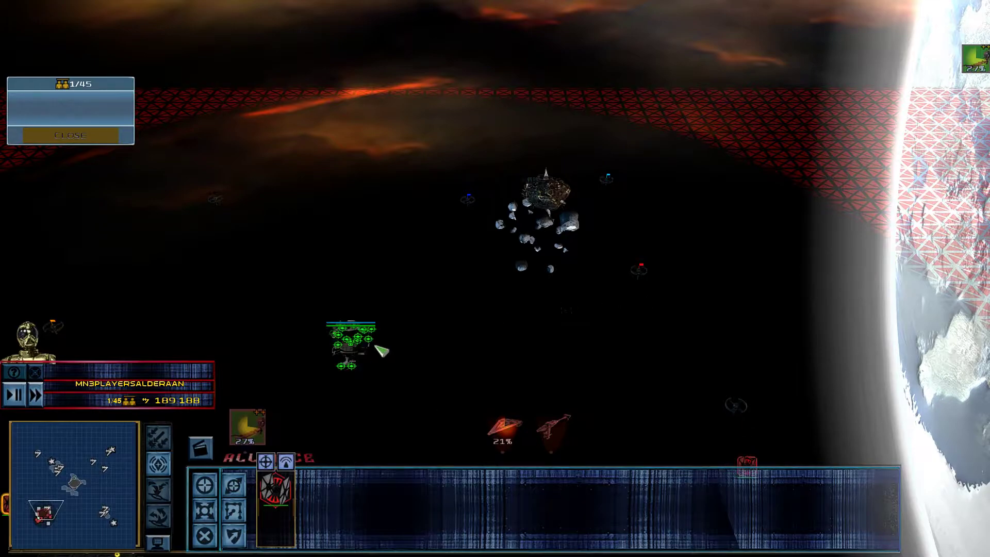
click(351, 338)
click(433, 232)
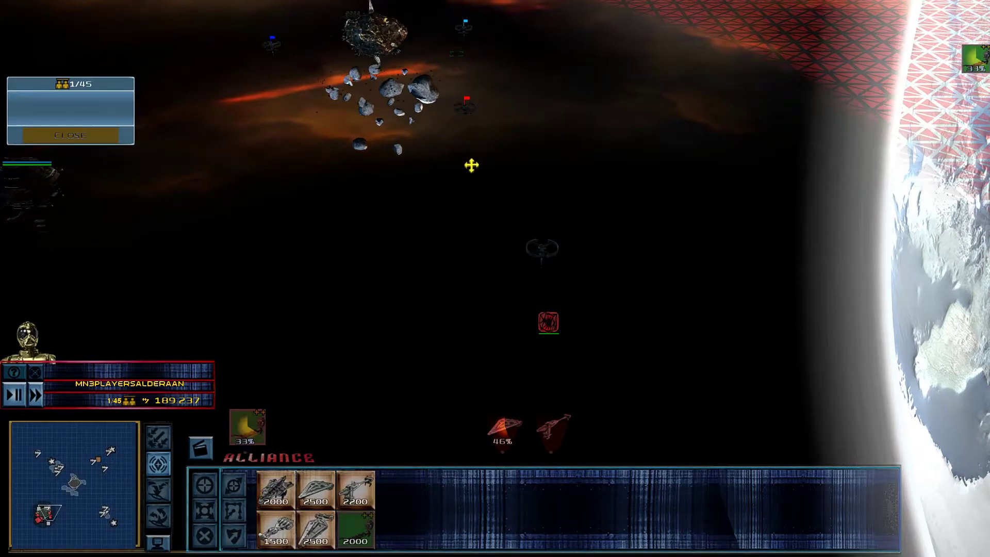
Step: Build a 6000-credit defense platform on the red-flagged build spot
drag(418, 224, 641, 332)
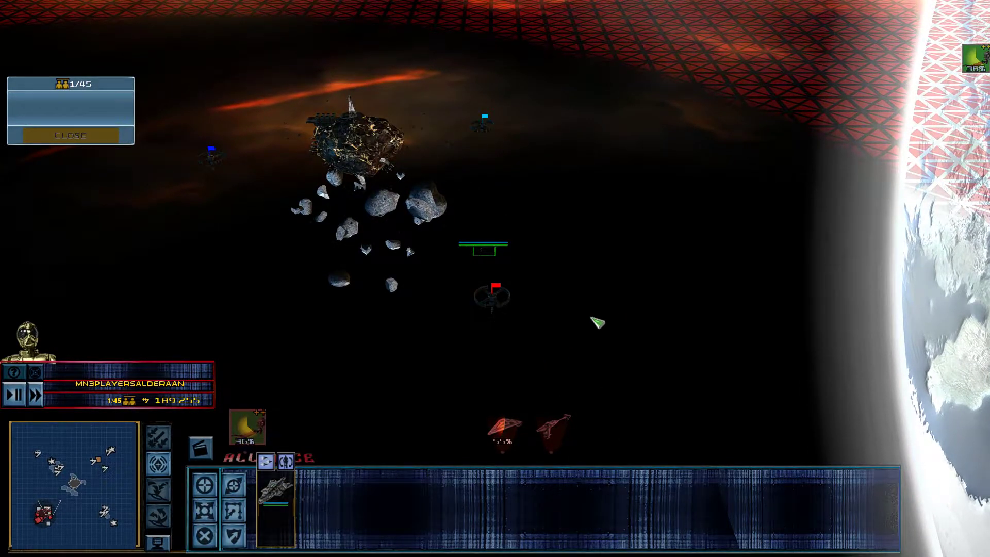
scroll(597, 322, up, 4)
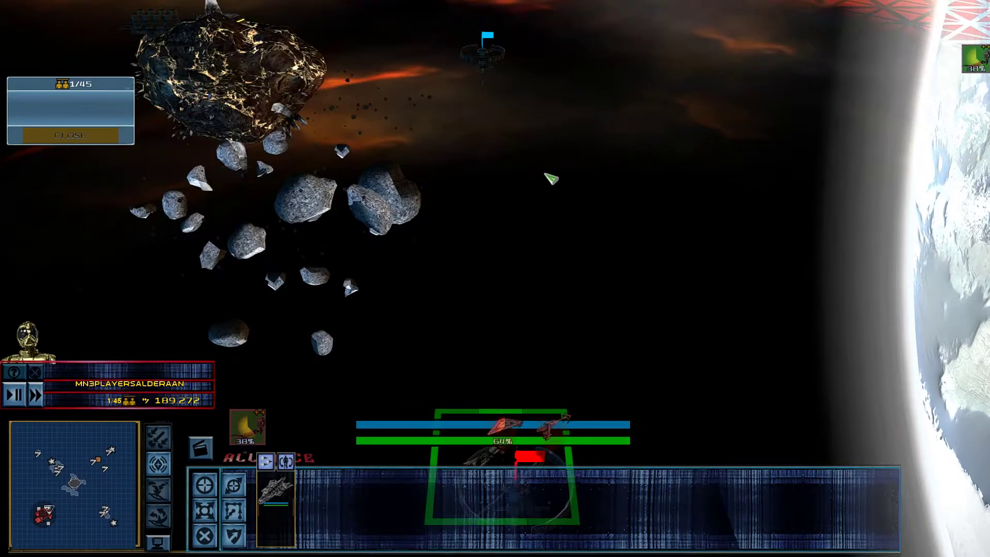
scroll(552, 179, down, 3)
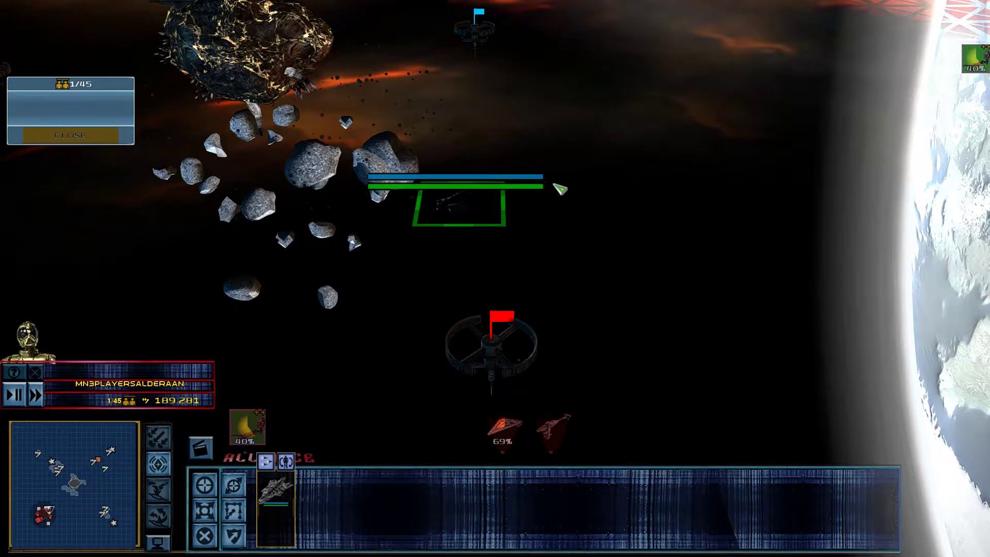
scroll(559, 189, down, 3)
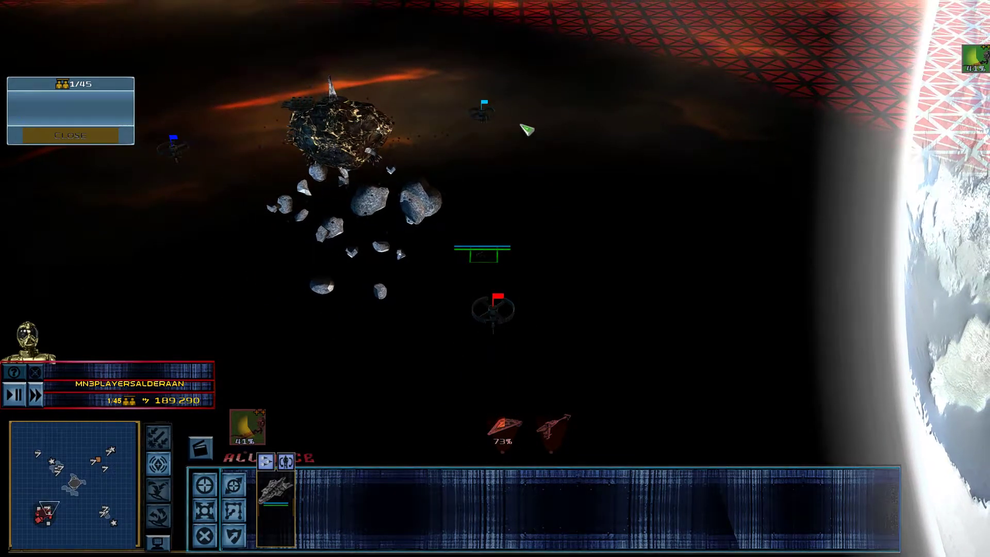
scroll(520, 165, down, 2)
click(511, 193)
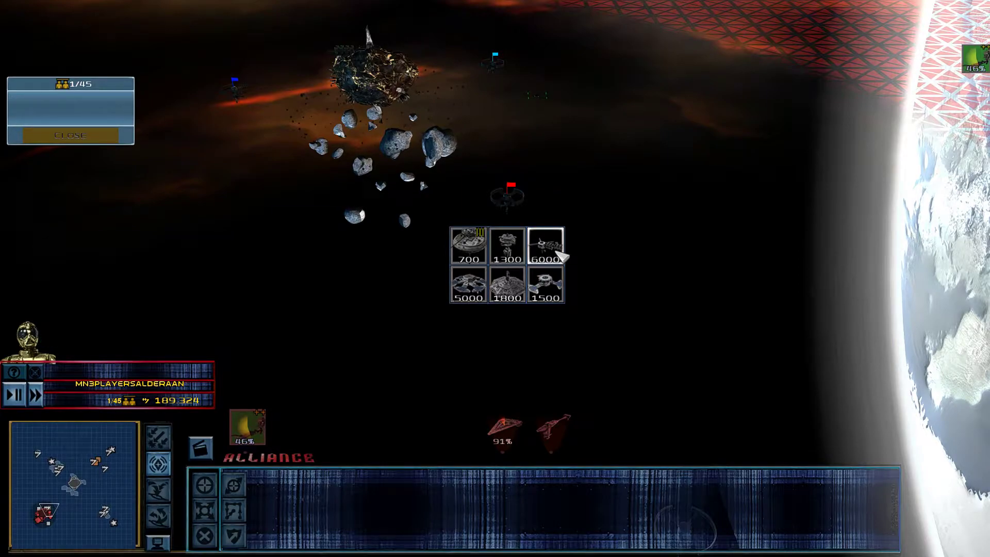
click(546, 246)
scroll(561, 186, up, 2)
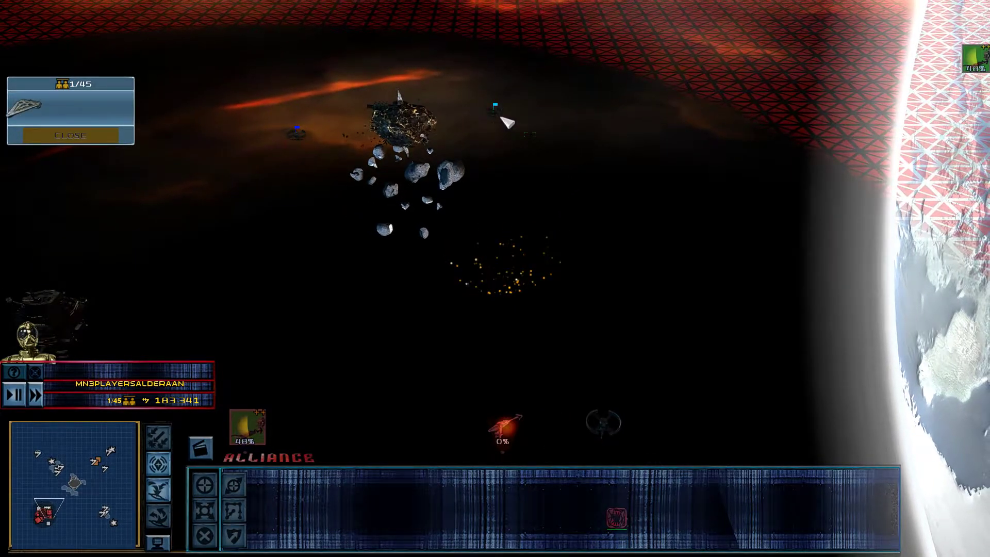
scroll(500, 116, up, 3)
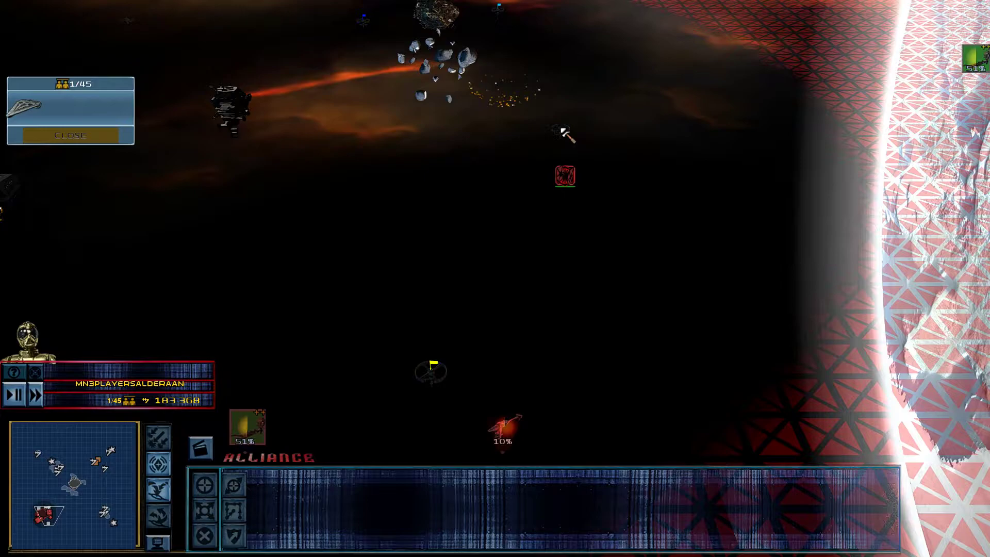
scroll(508, 128, down, 3)
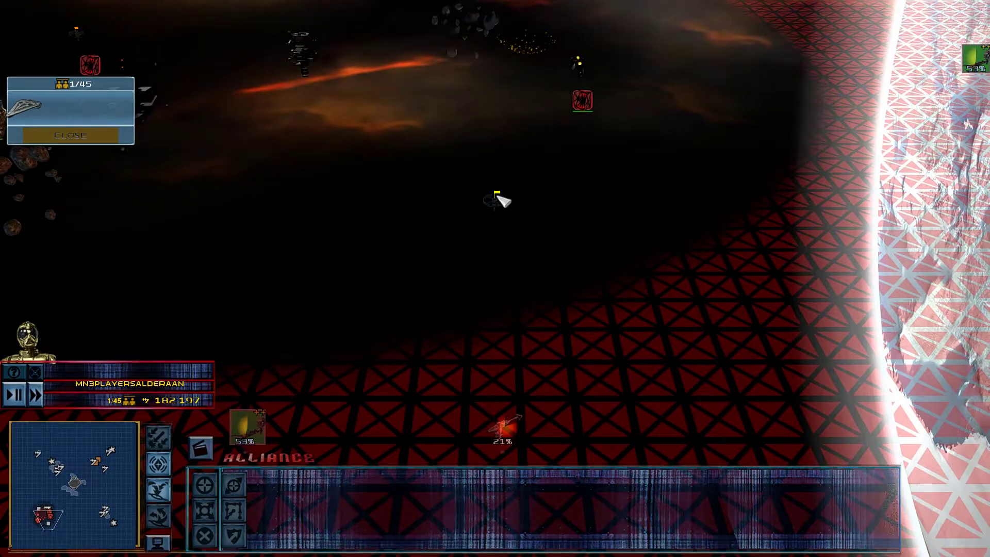
Step: Build a defense structure on the empty pad, then pan toward the asteroid field
click(582, 99)
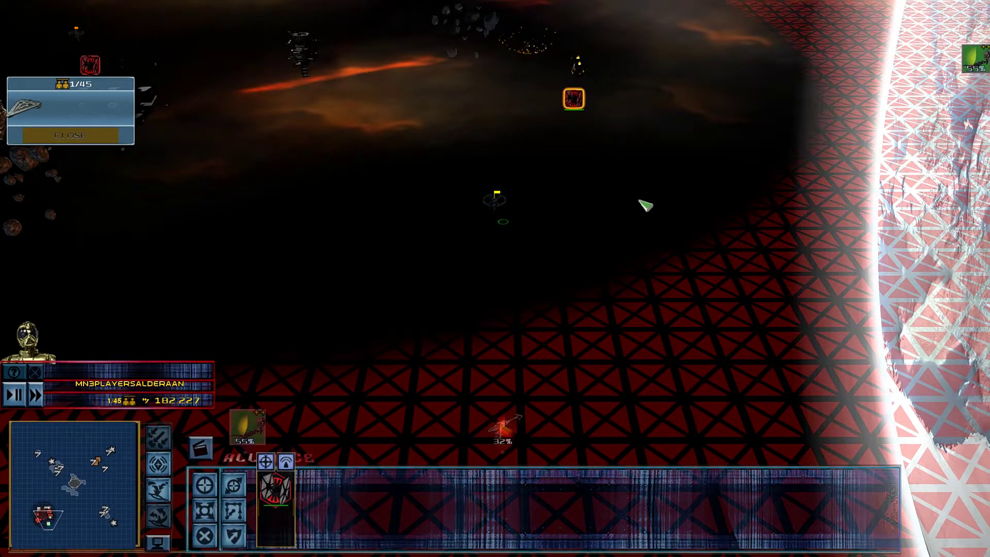
scroll(511, 226, down, 3)
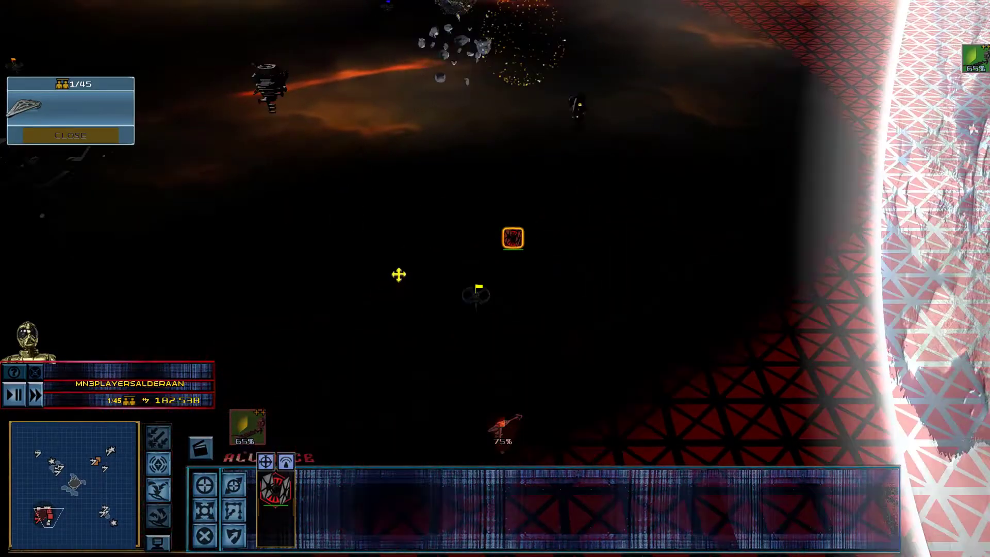
scroll(417, 284, up, 3)
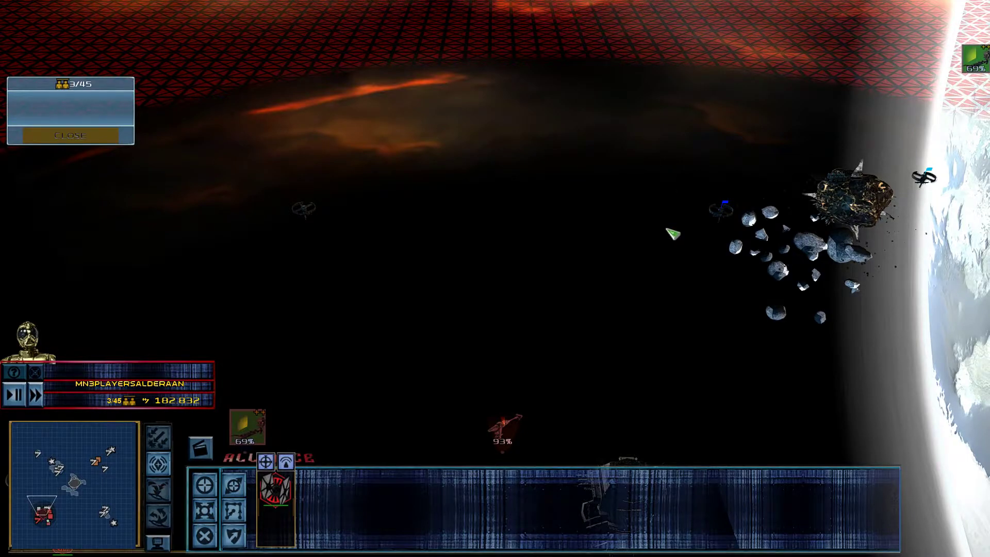
scroll(672, 233, down, 3)
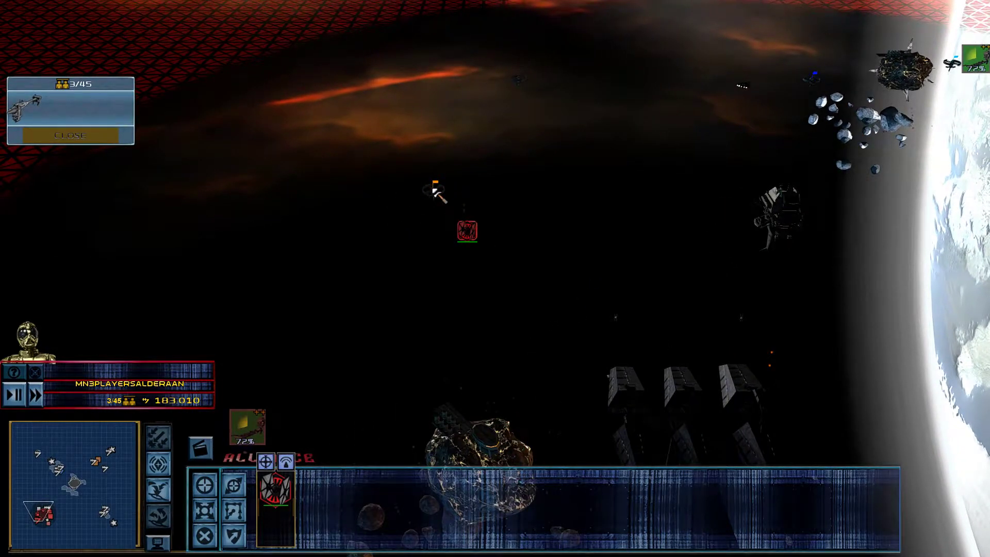
click(467, 230)
click(393, 237)
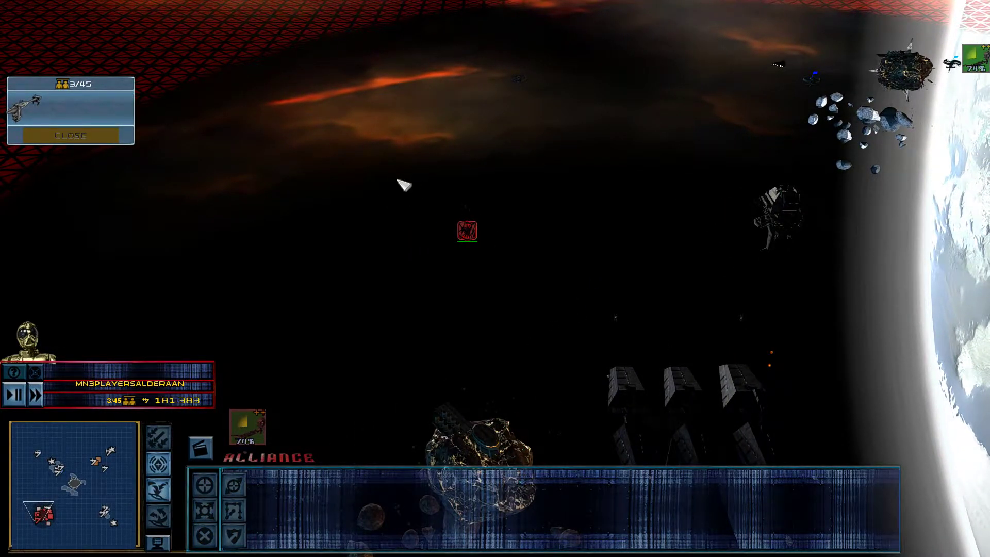
key(Up)
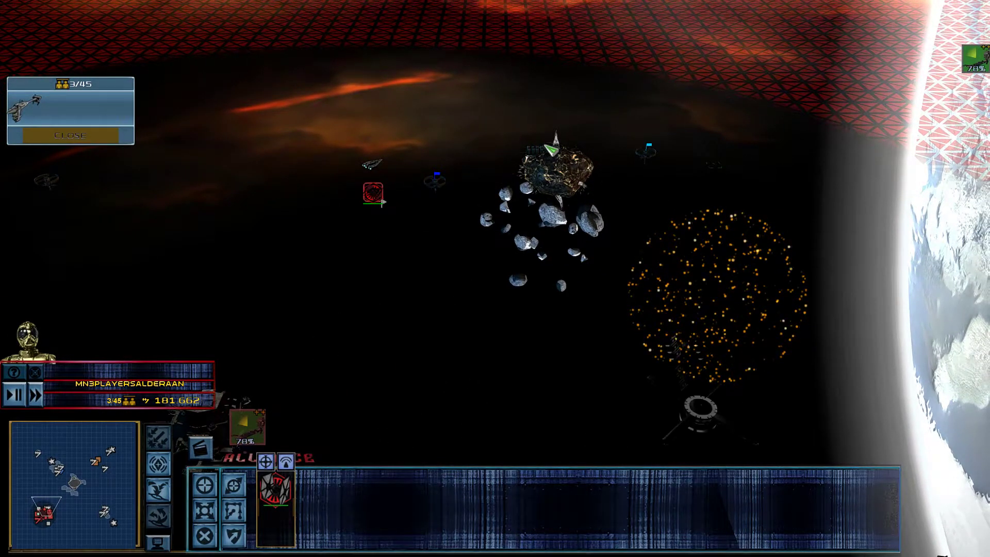
key(Up)
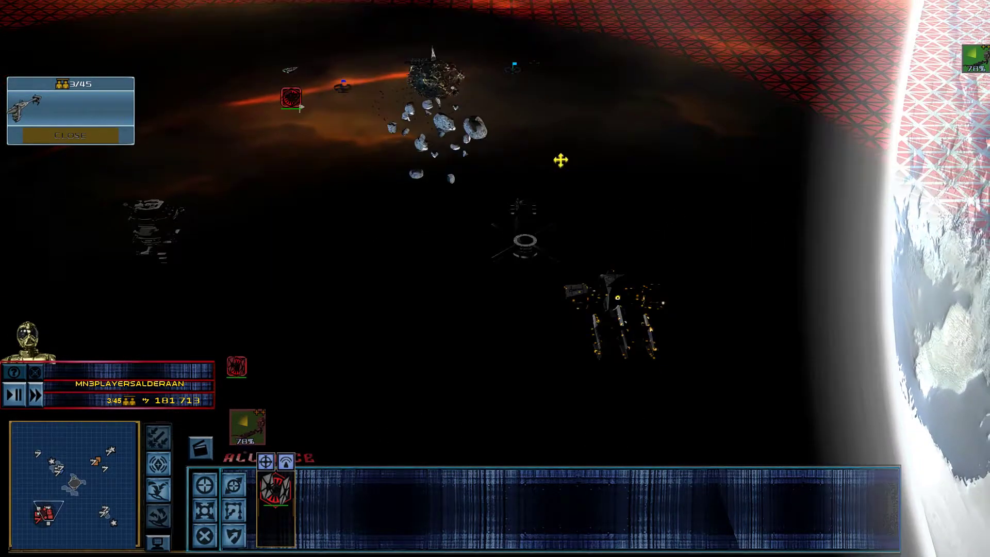
Step: Buy the Level 1 and Level 3 First Order Fleets plus a 35000-credit fleet
click(524, 236)
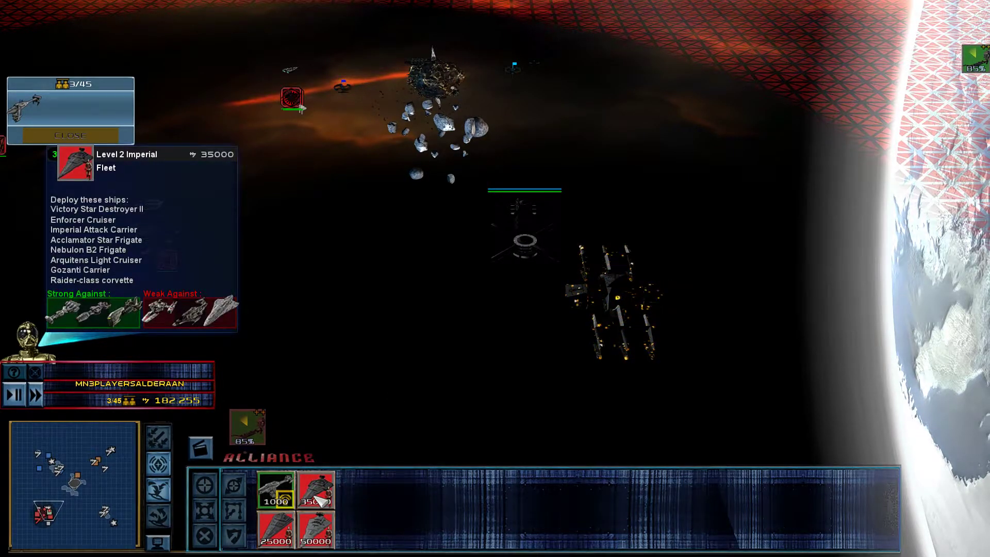
click(282, 532)
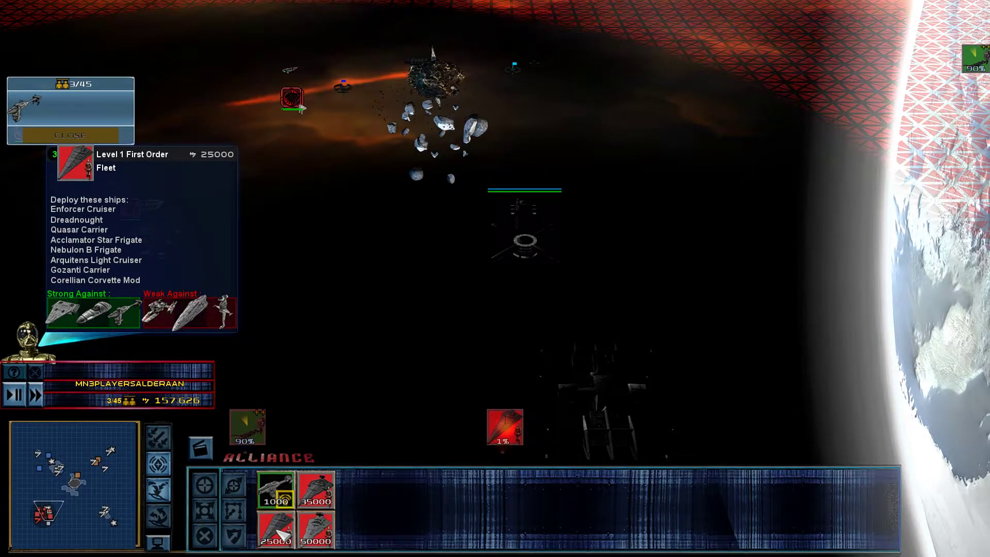
click(316, 532)
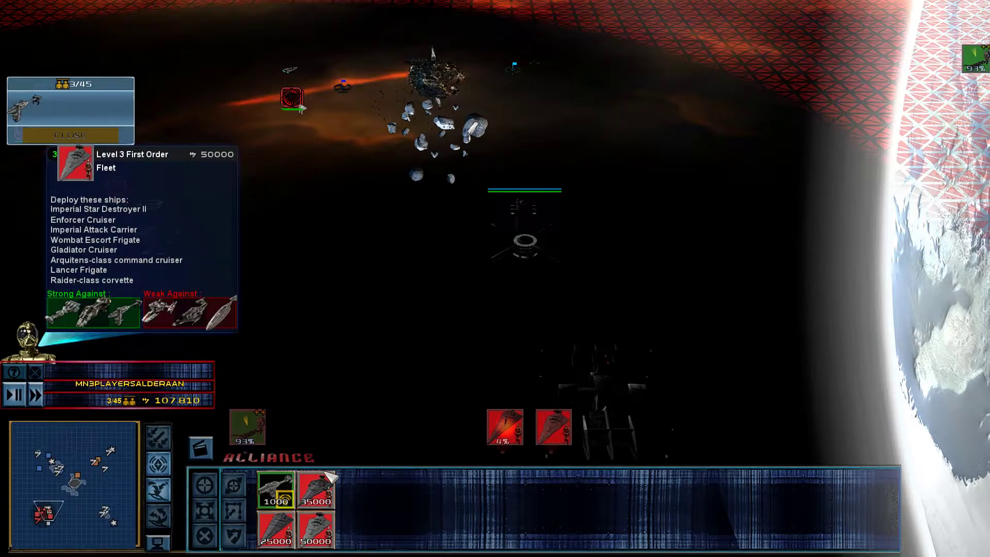
click(316, 487)
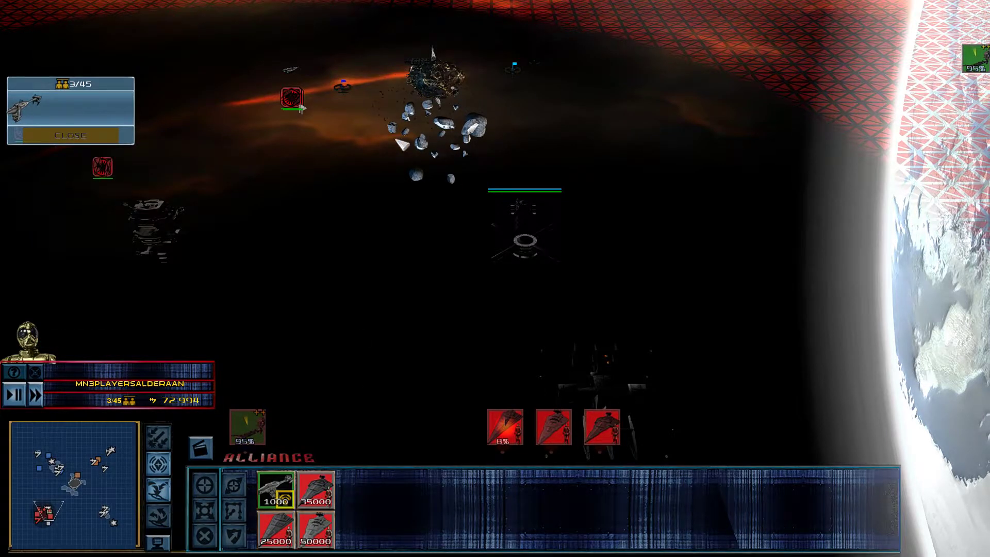
scroll(382, 246, up, 2)
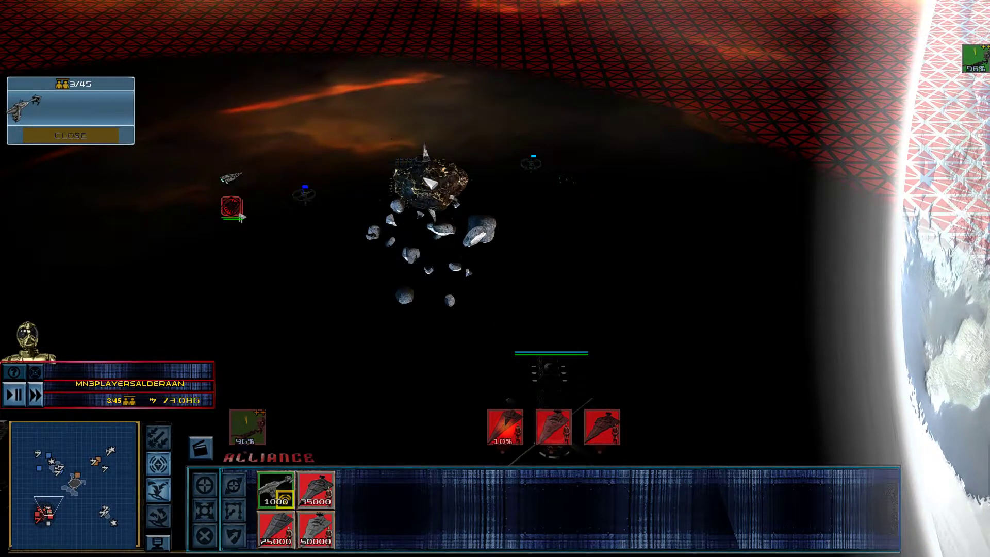
click(491, 155)
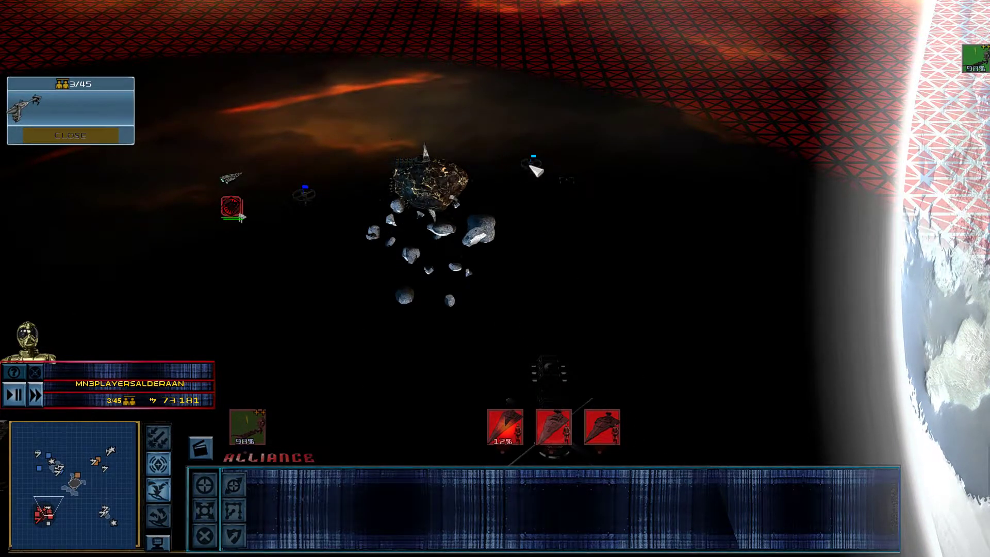
drag(516, 121, 534, 138)
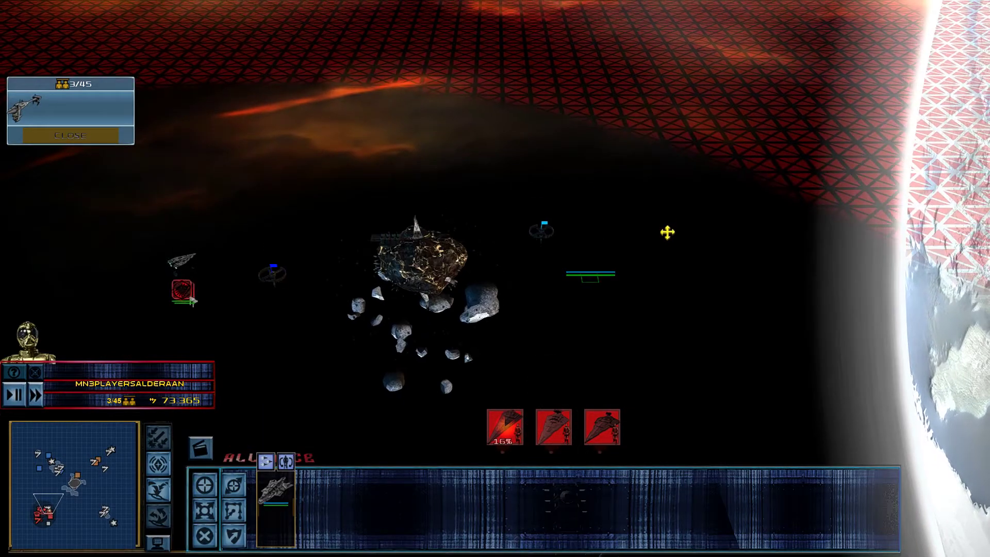
scroll(542, 232, up, 2)
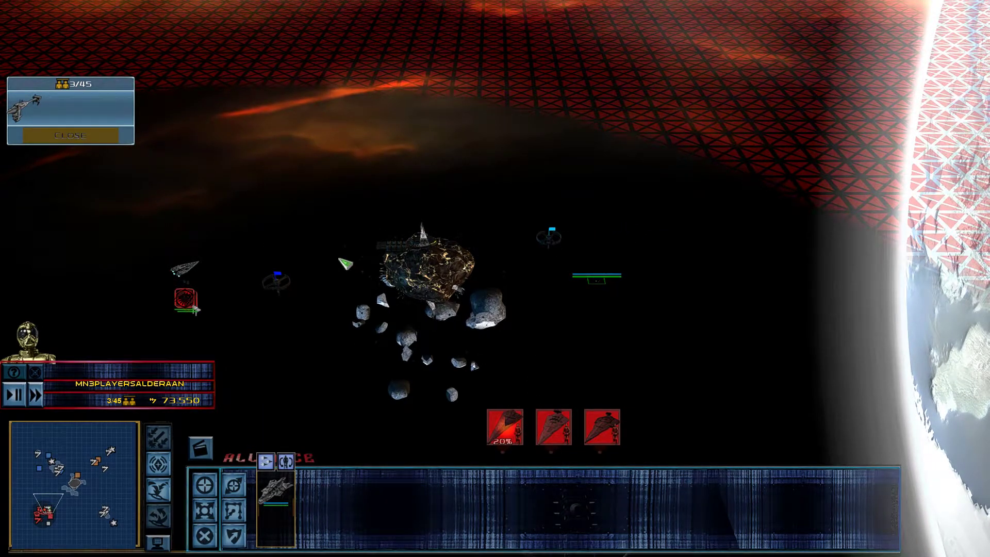
Step: Build a Plataform XQ8 and a Plataform XQ6 on two empty pads
click(283, 283)
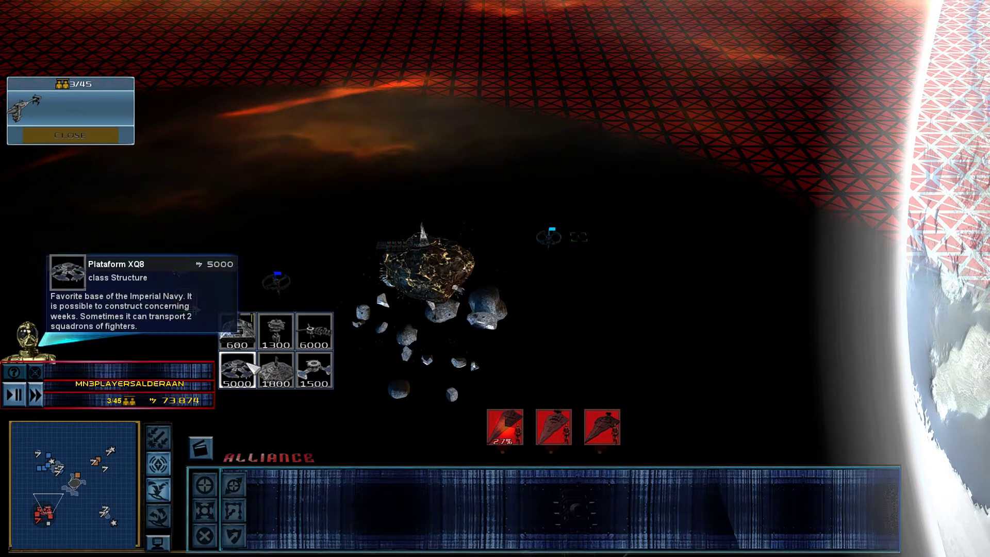
click(237, 369)
scroll(339, 224, up, 3)
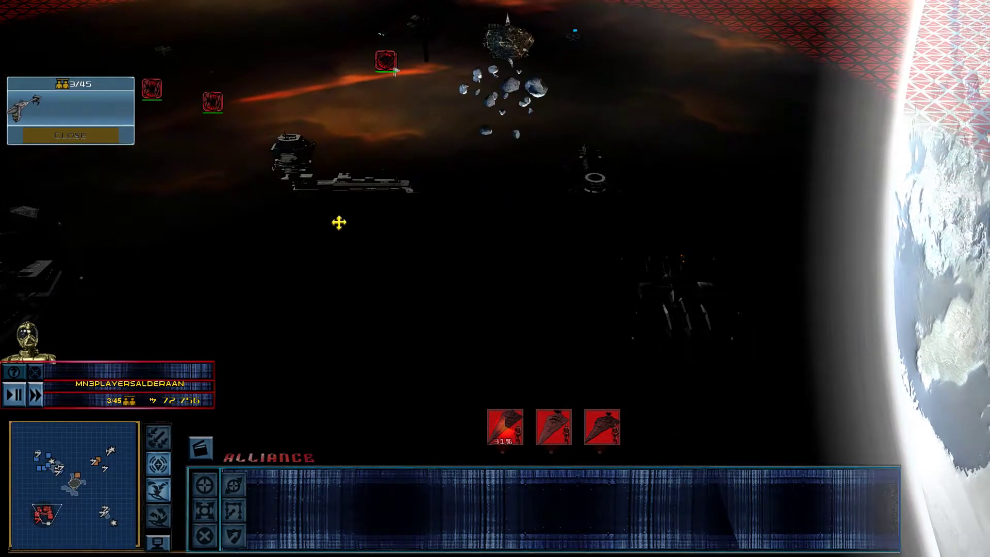
scroll(339, 223, up, 3)
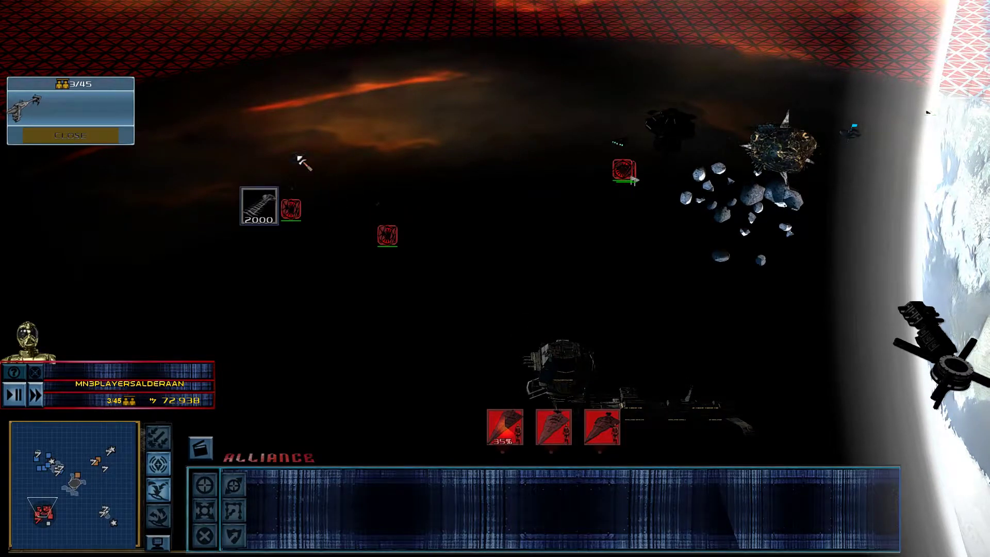
scroll(309, 182, up, 4)
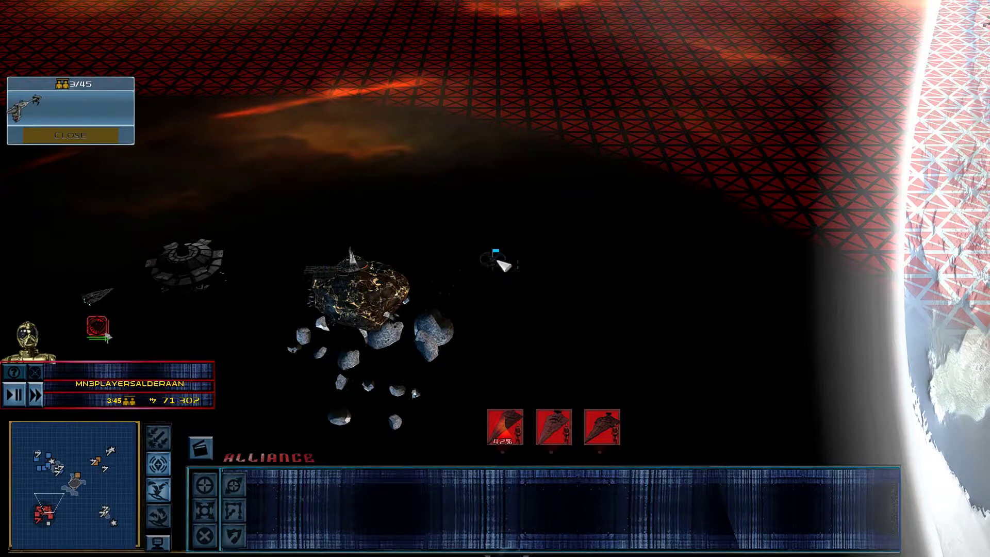
click(498, 259)
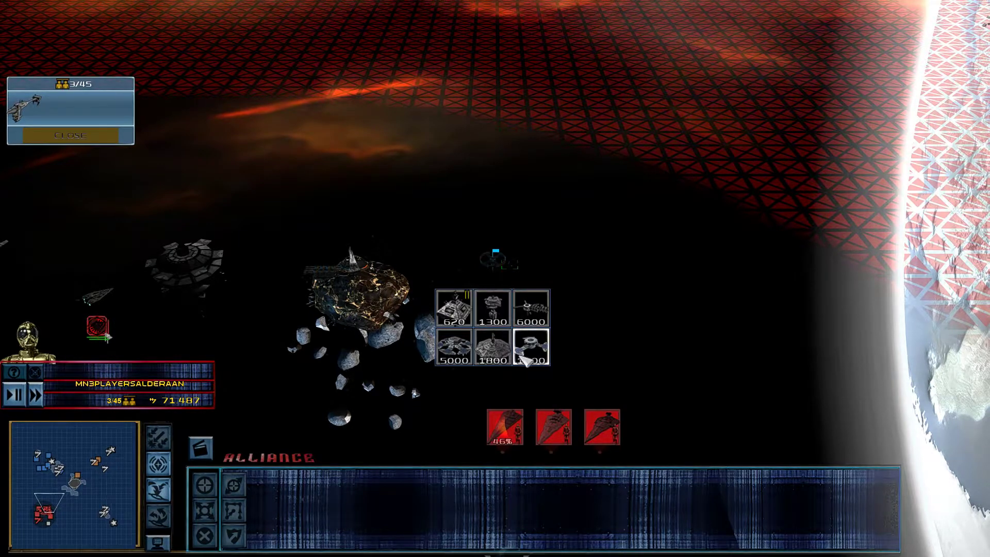
click(531, 348)
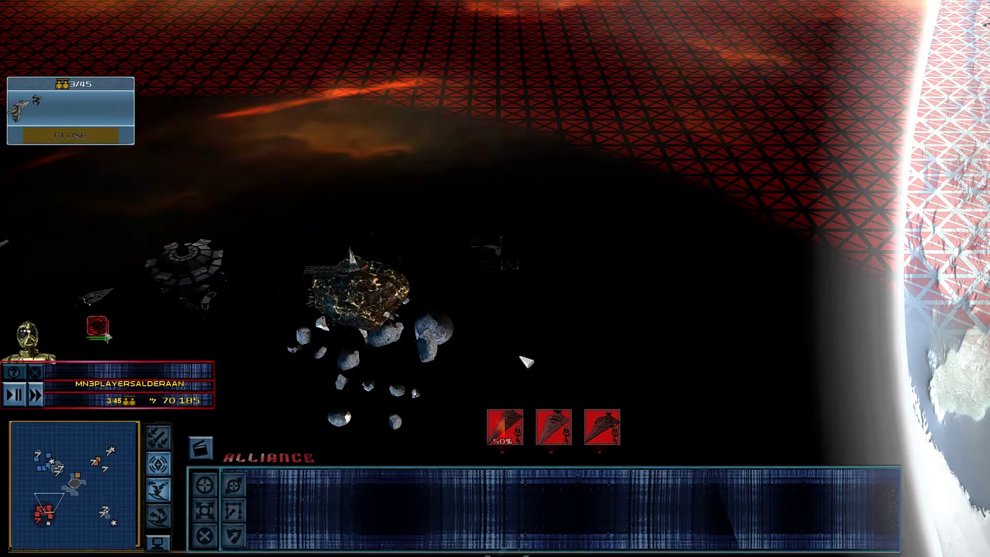
scroll(613, 143, down, 4)
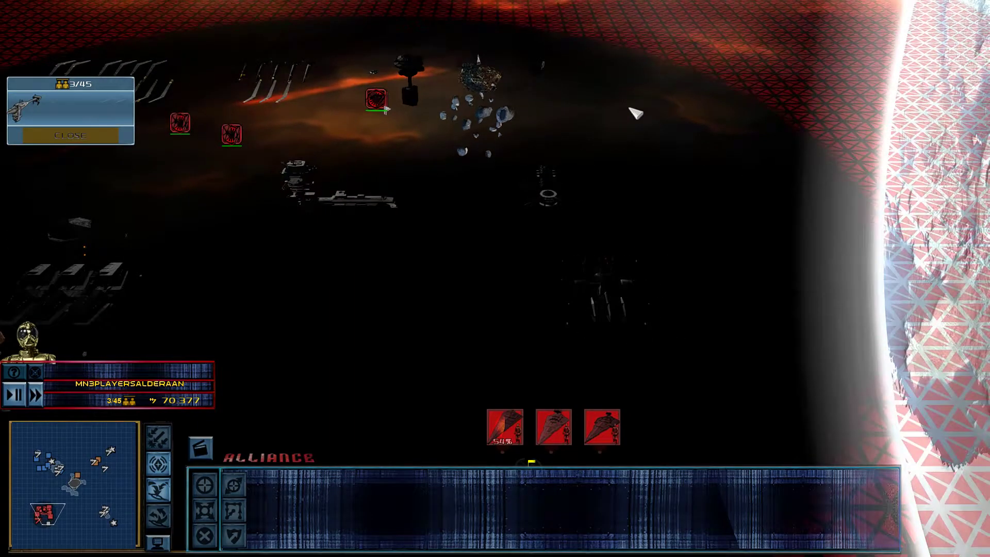
scroll(611, 143, down, 3)
scroll(563, 232, down, 3)
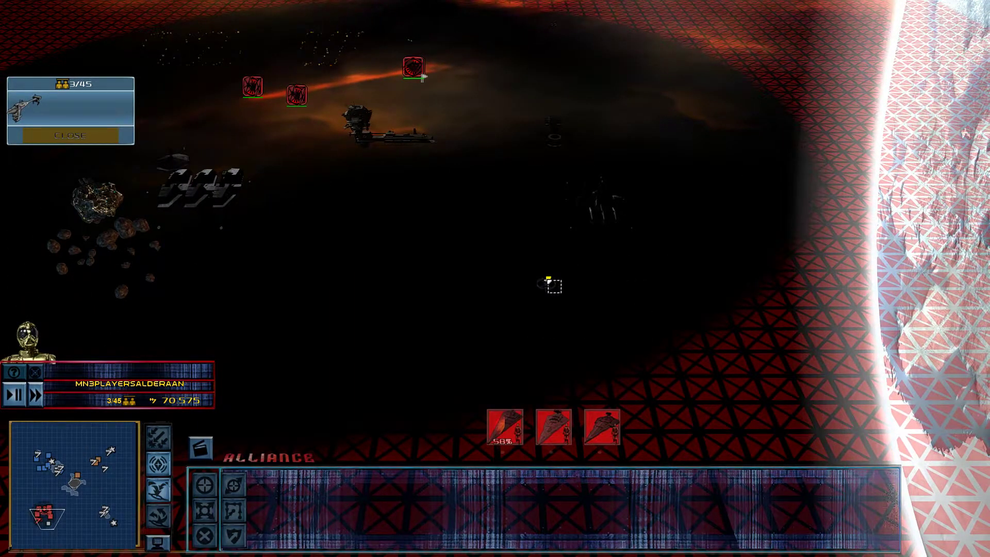
Step: Move a unit from the upper area to a new spot and check another pad
click(296, 93)
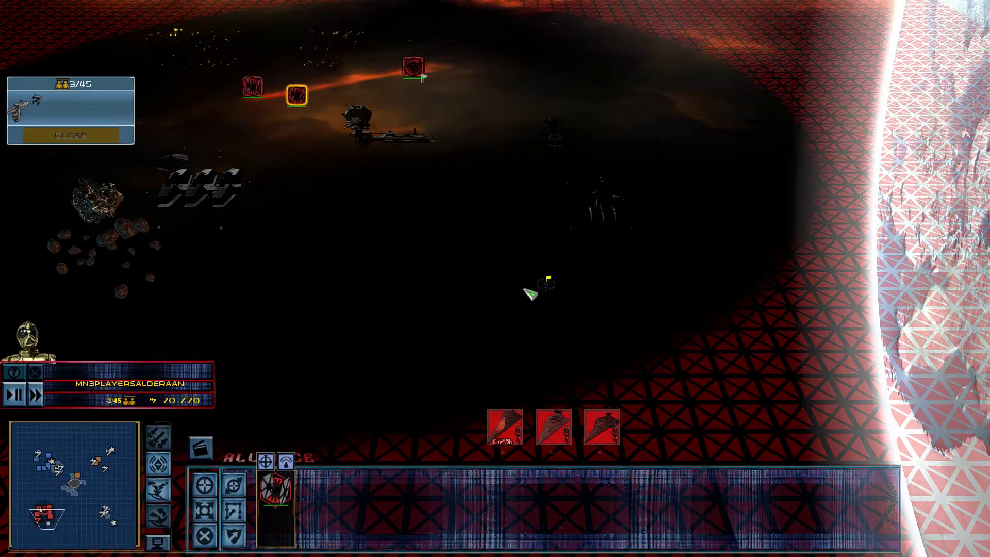
right_click(532, 291)
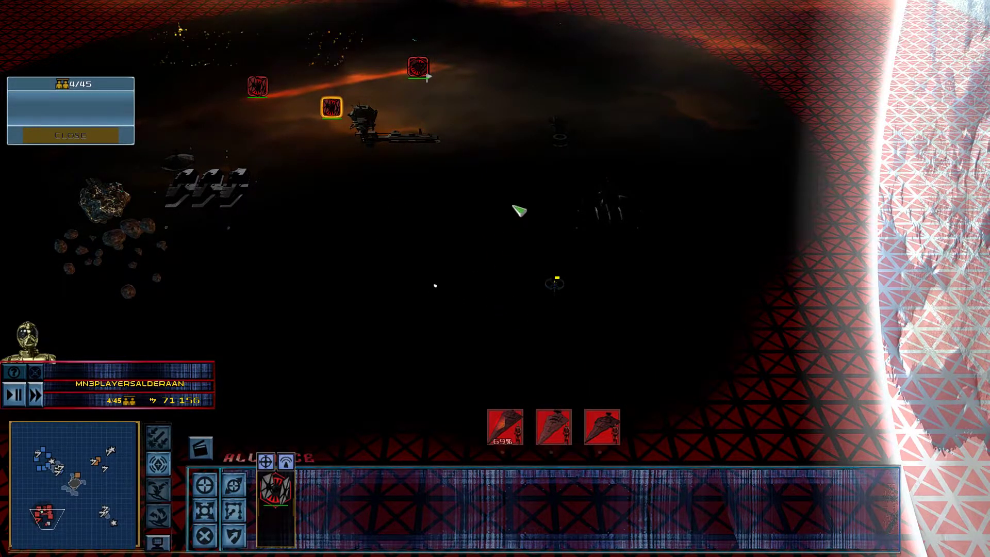
scroll(503, 176, up, 5)
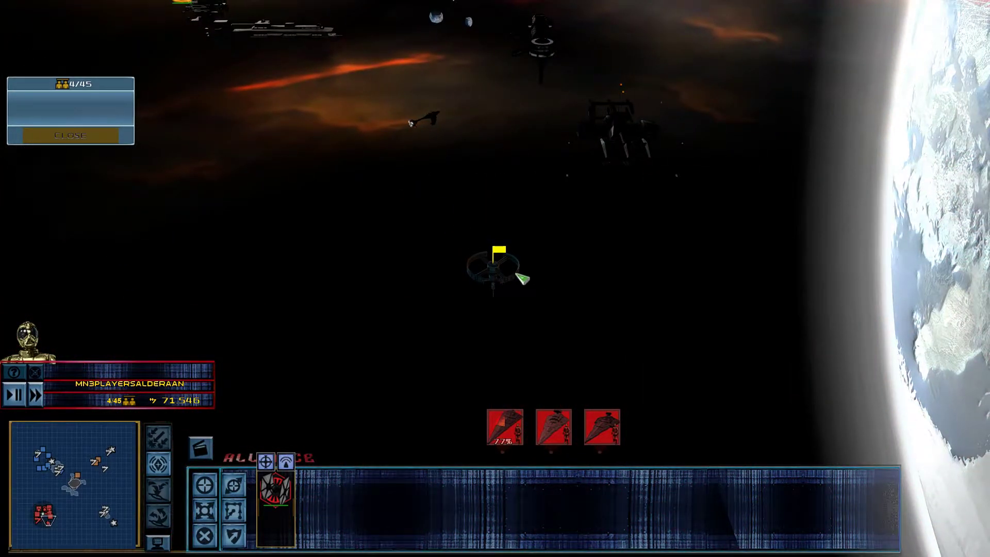
scroll(524, 278, down, 5)
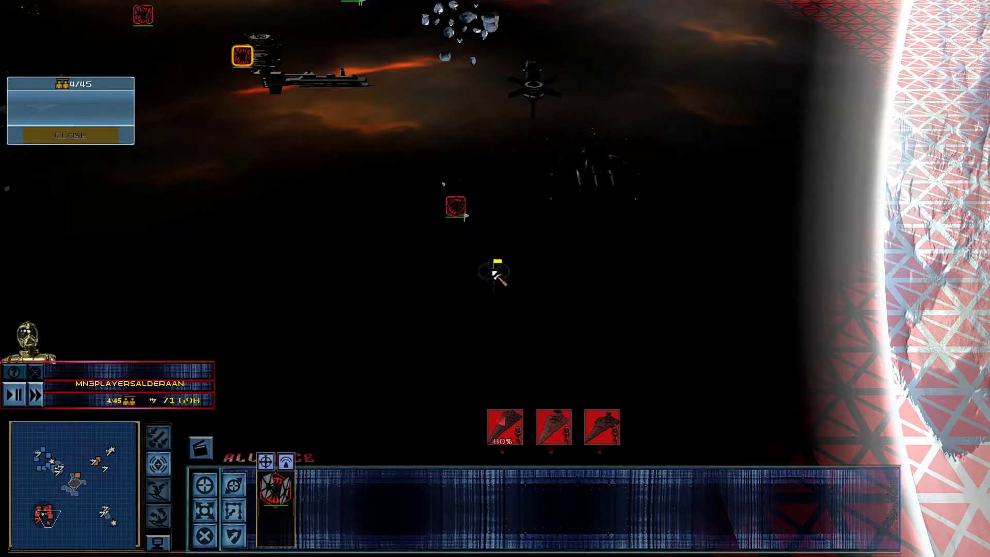
click(496, 275)
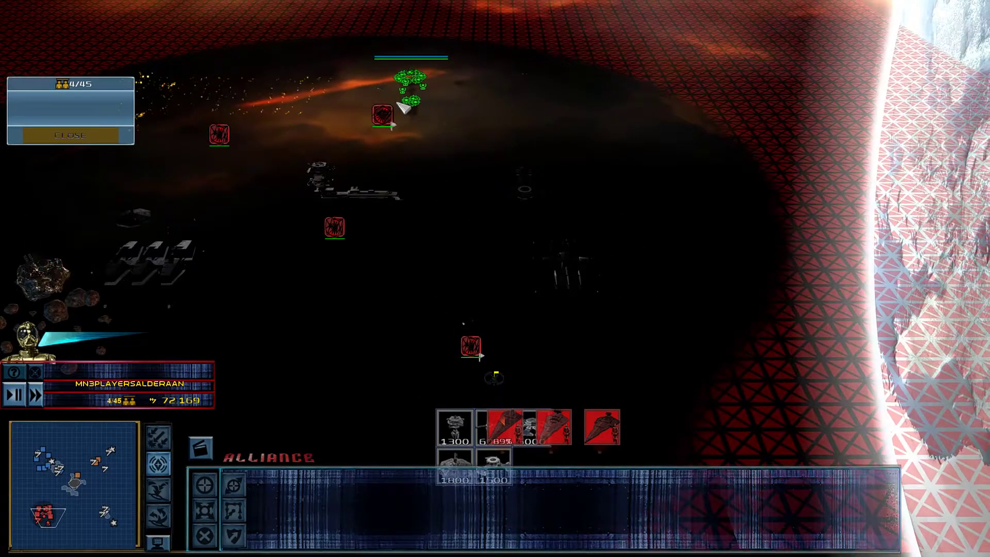
click(104, 464)
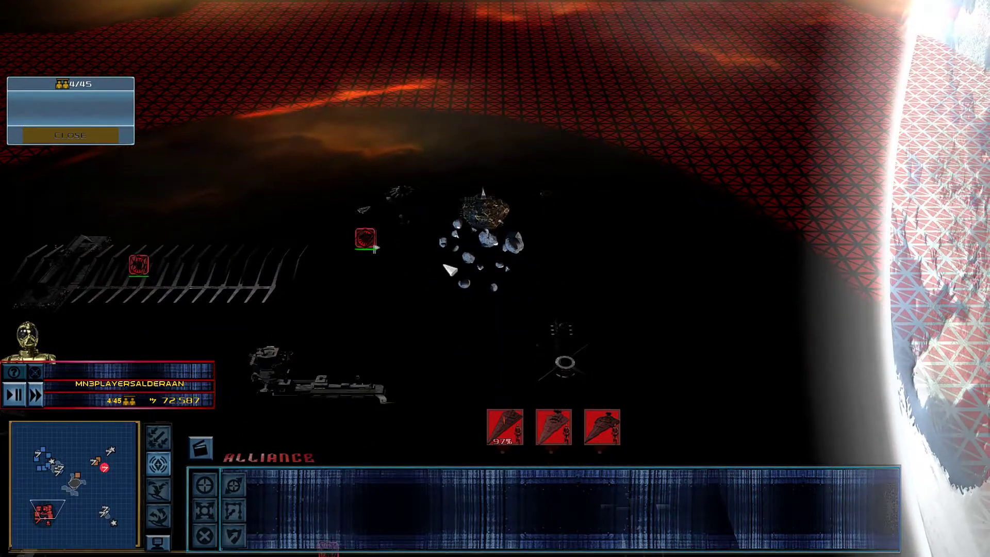
Step: Deploy the queued fleet, build a Plataform XQ8 on an empty pad, and bring in reinforcements
click(601, 428)
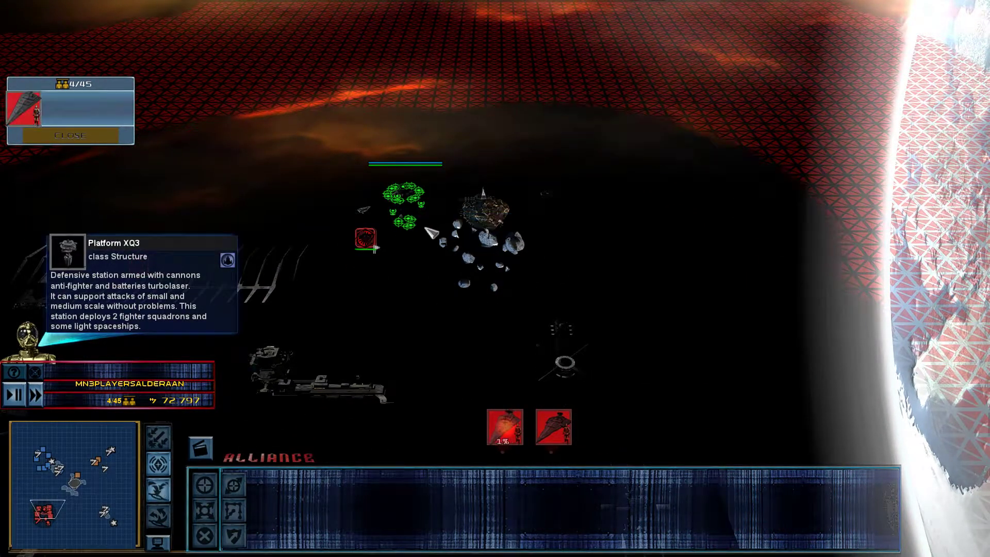
scroll(424, 236, up, 3)
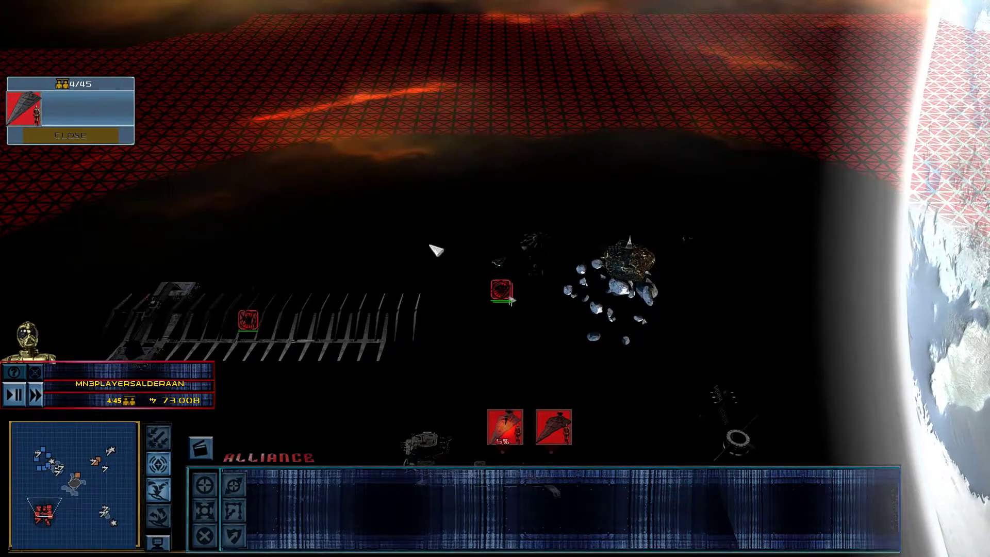
scroll(465, 271, up, 4)
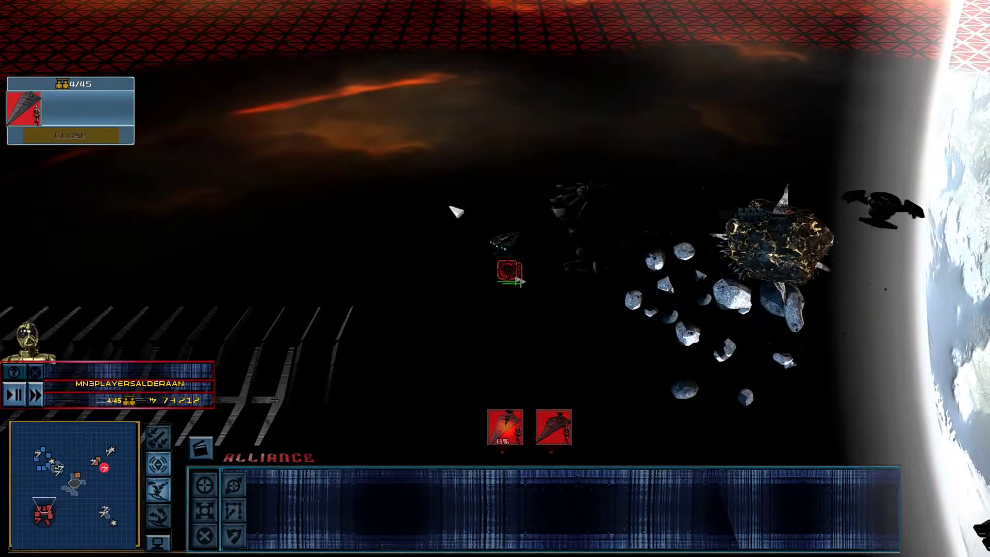
click(889, 205)
scroll(883, 219, down, 5)
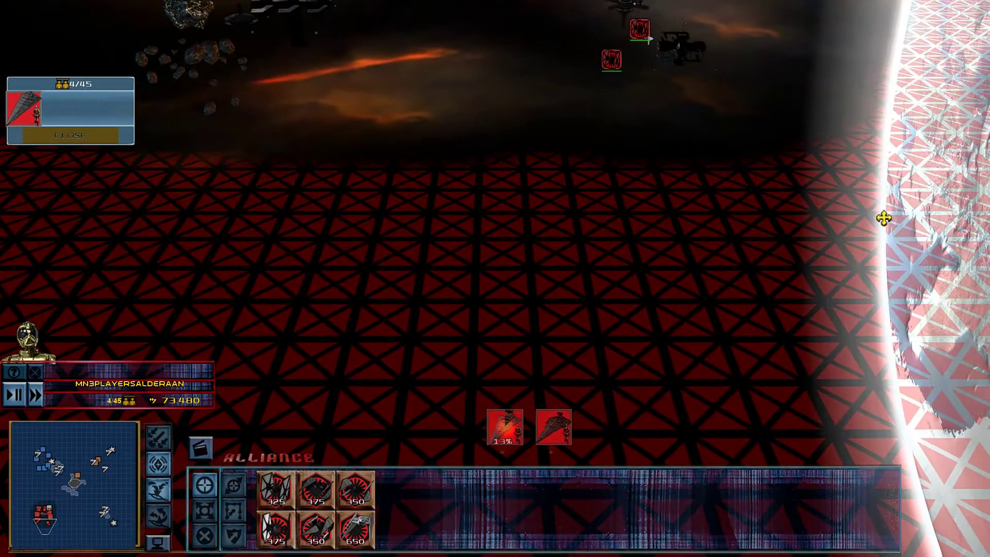
scroll(884, 218, up, 5)
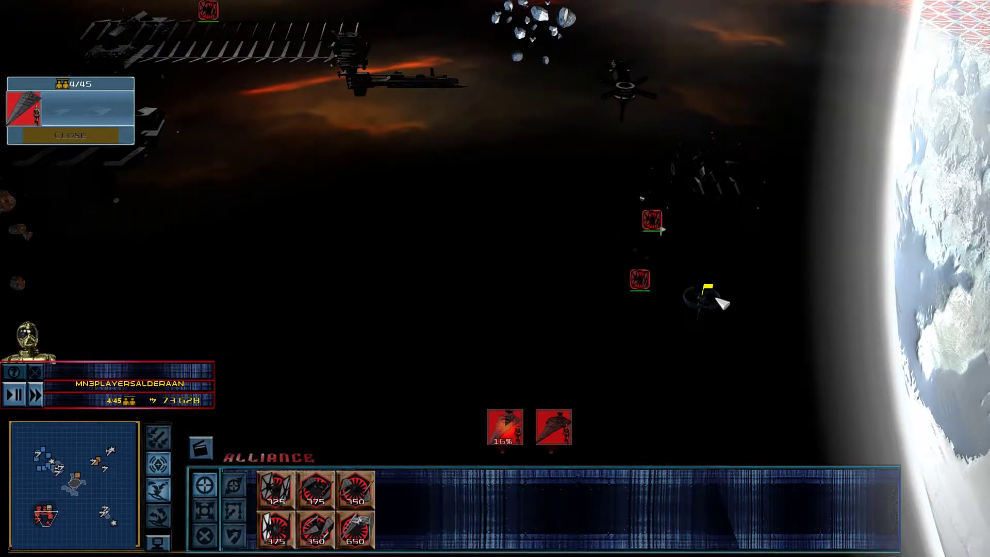
click(708, 298)
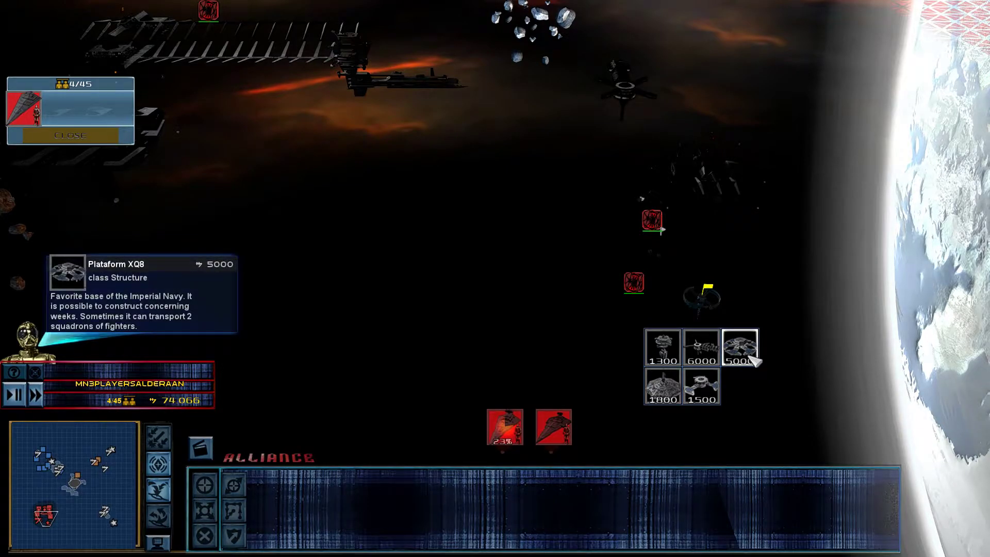
click(740, 347)
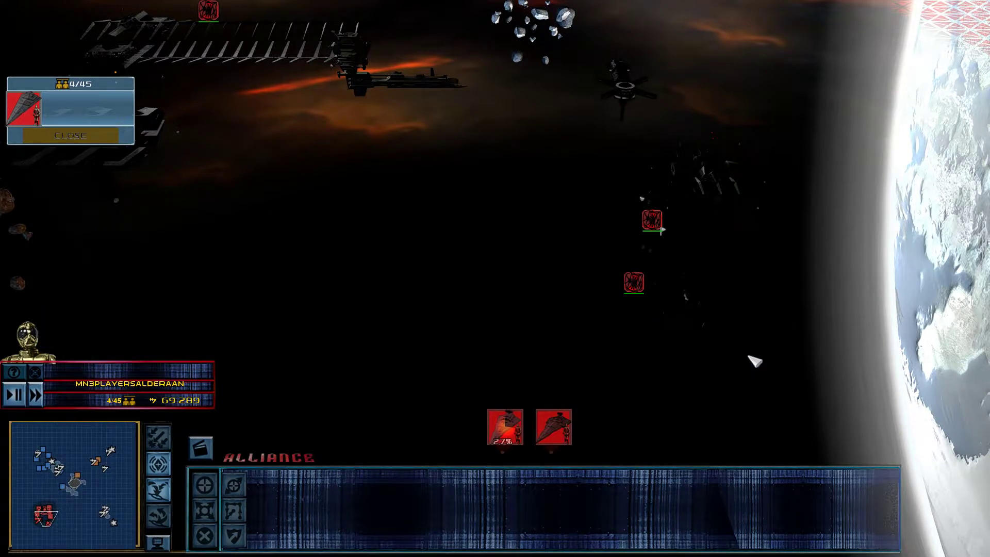
scroll(758, 352, down, 5)
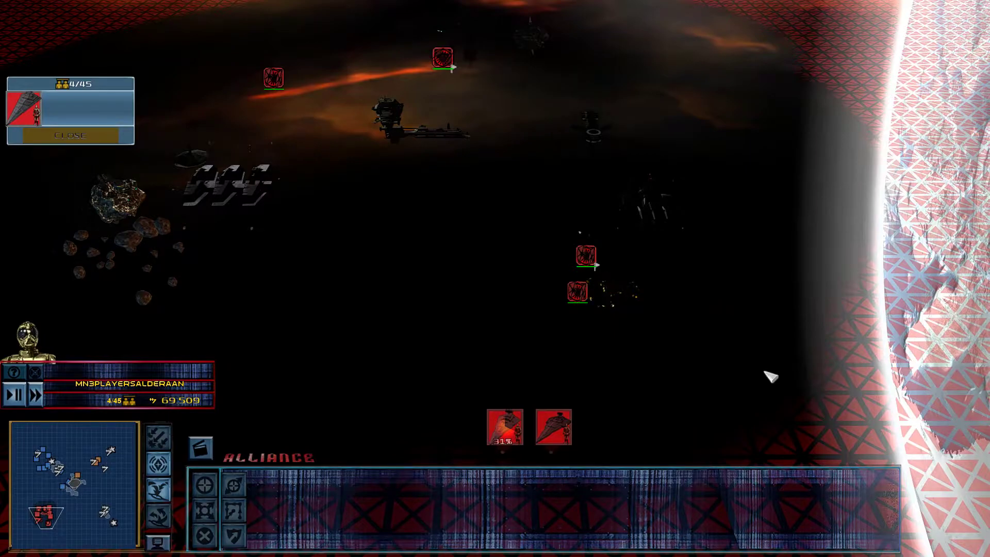
scroll(770, 376, down, 3)
click(401, 206)
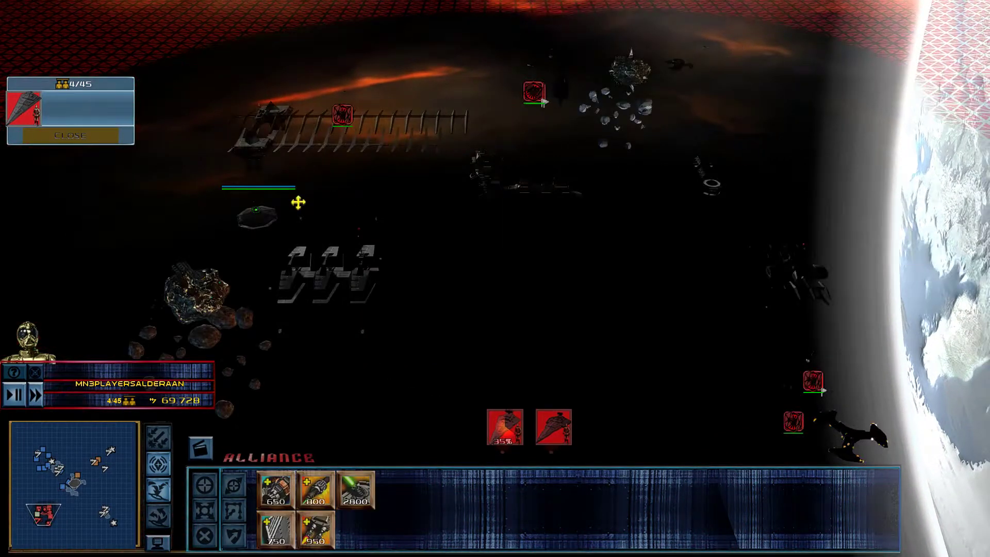
scroll(298, 202, down, 4)
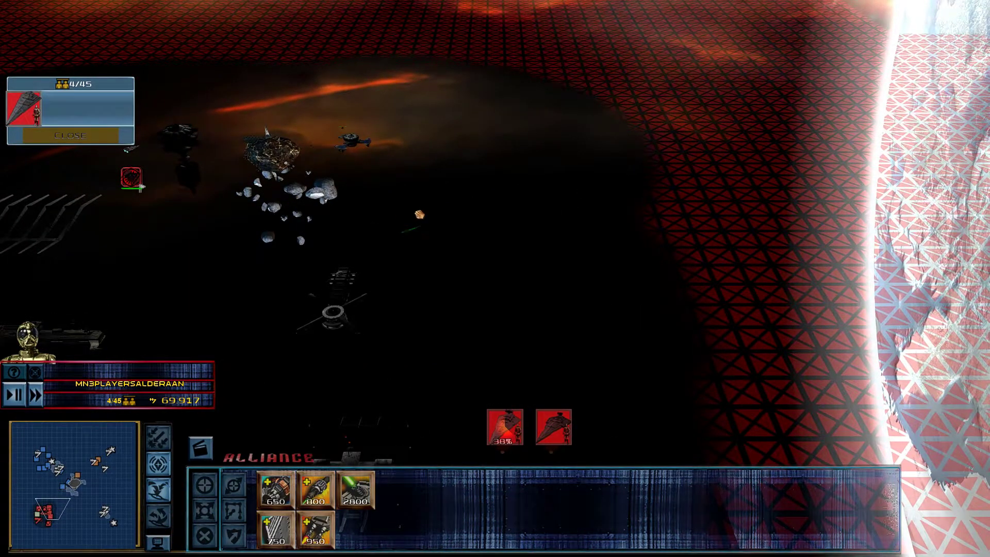
drag(25, 108, 418, 216)
scroll(363, 201, down, 4)
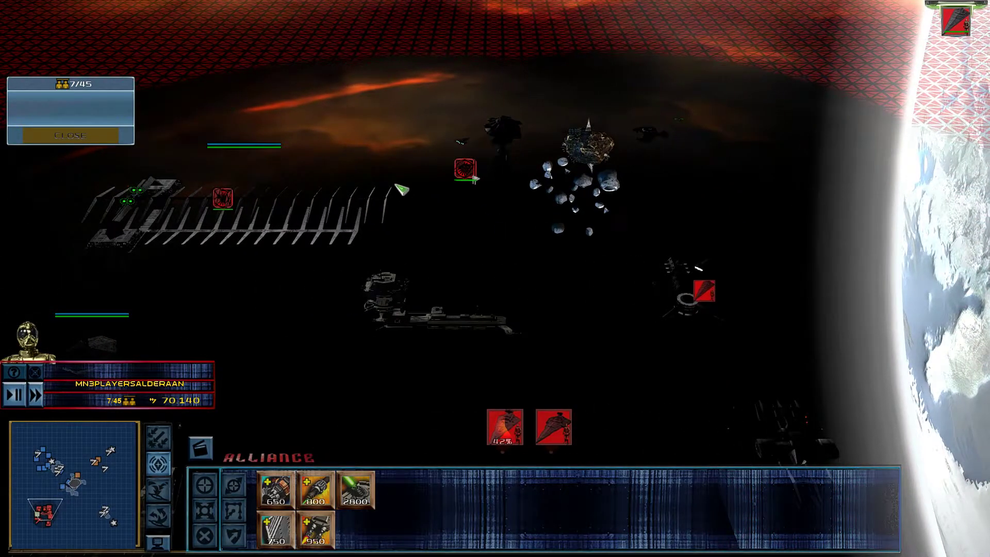
Step: Queue a 3200-credit ship from the station's ship list, then check the asteroid platform
click(502, 140)
click(391, 302)
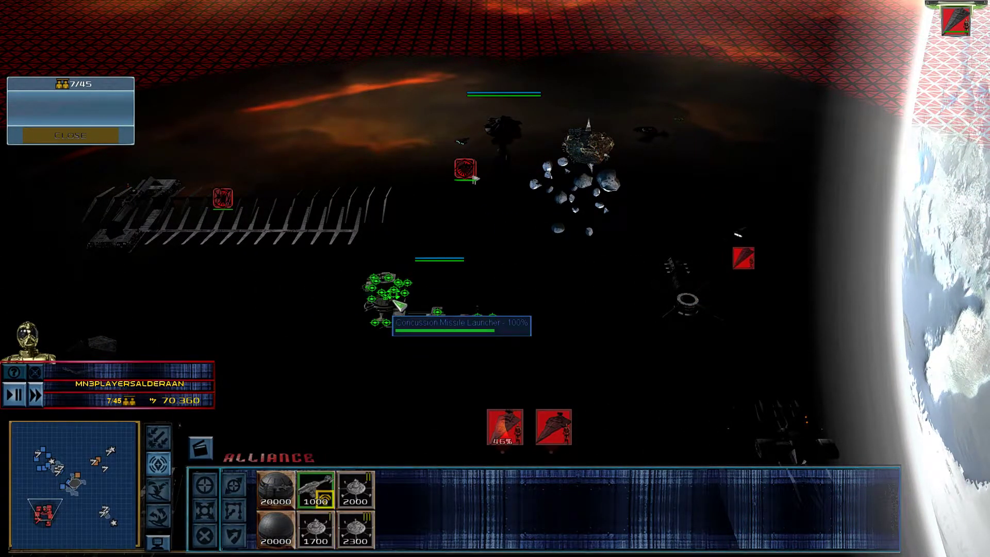
click(399, 304)
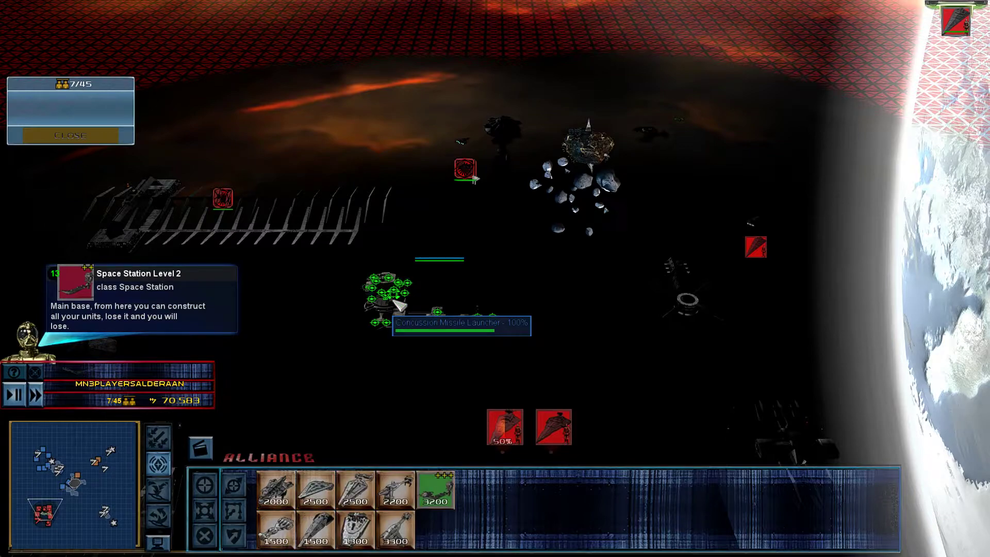
click(437, 487)
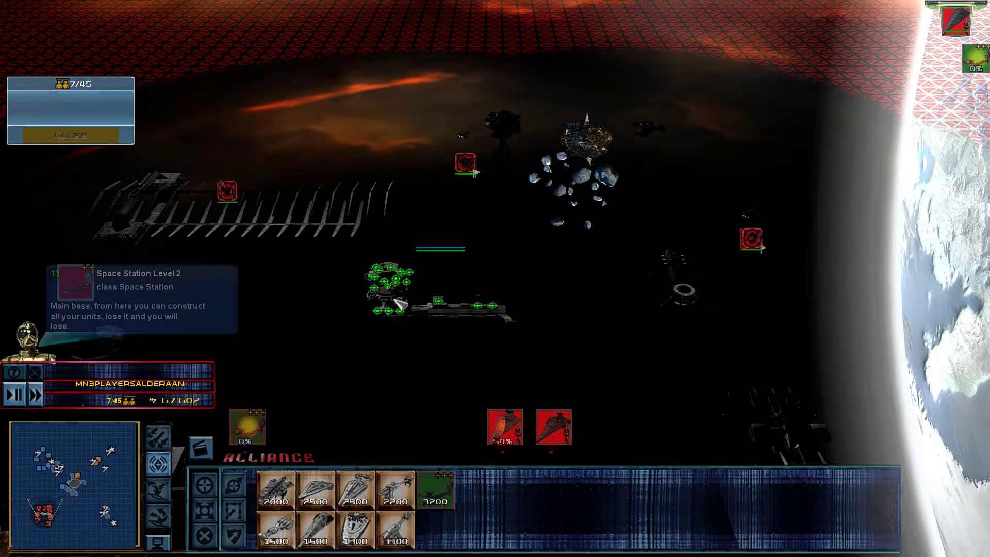
click(500, 138)
scroll(501, 138, down, 3)
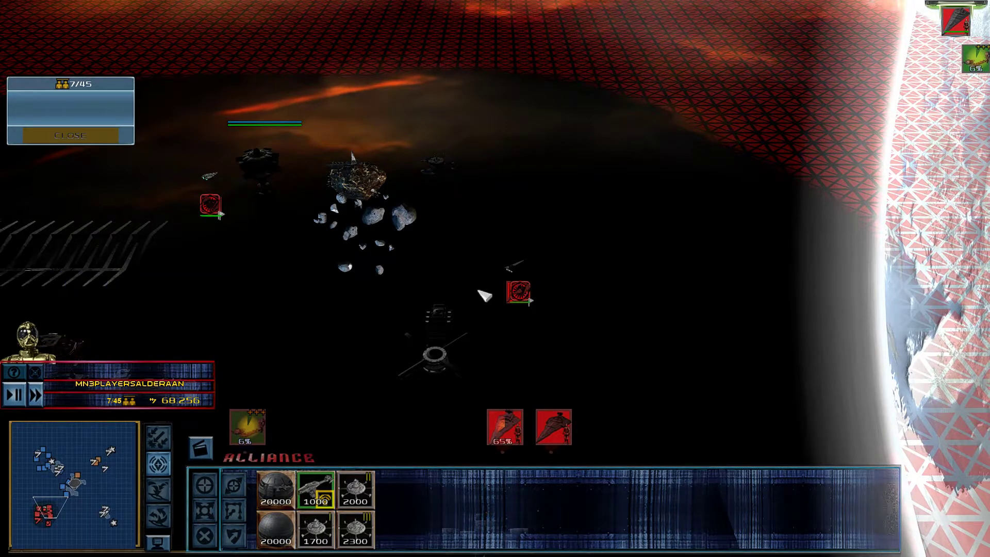
click(518, 291)
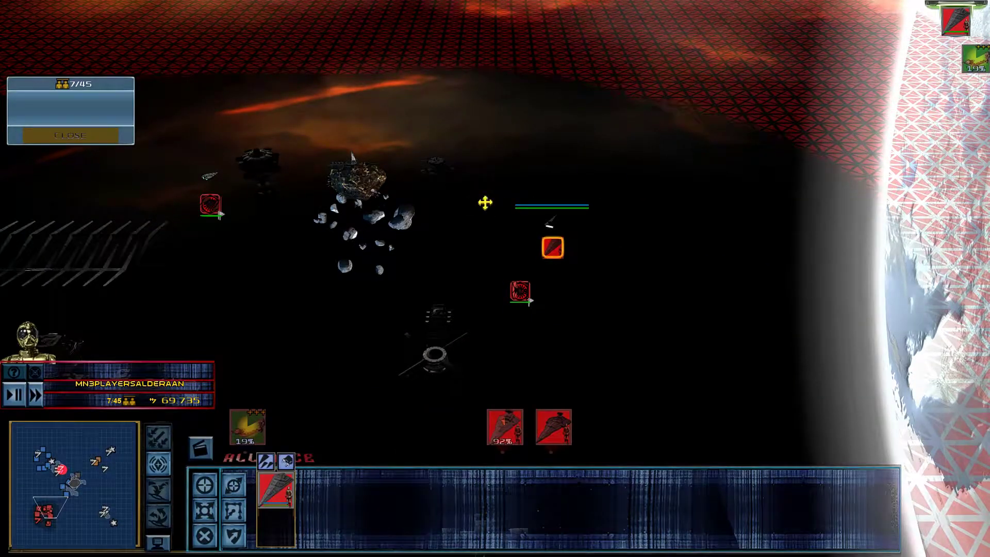
scroll(484, 204, up, 3)
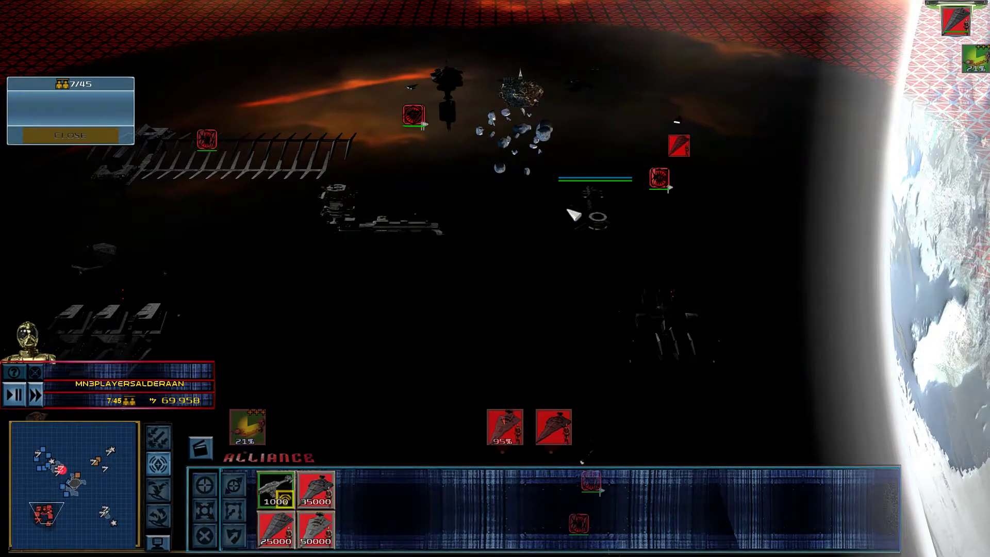
scroll(573, 215, down, 3)
Step: Inspect the Capital Shipyard, the asteroid mining facility, the mining pad and the Plataform XQ8
click(432, 302)
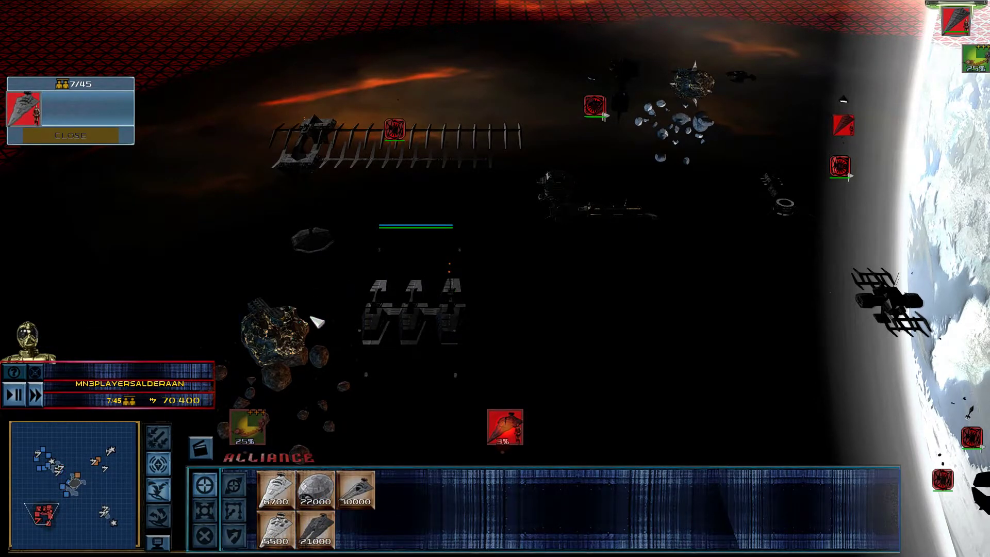
click(274, 333)
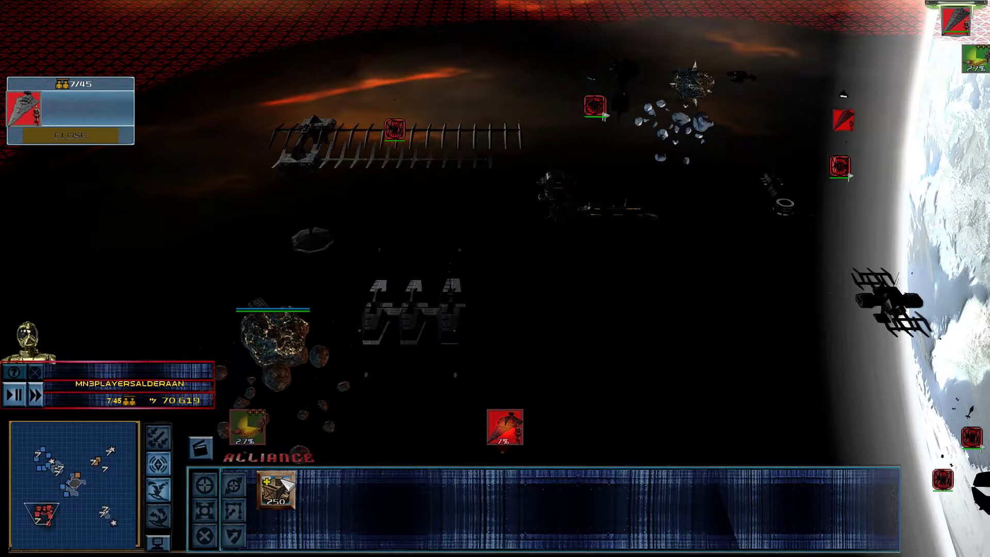
scroll(356, 231, down, 3)
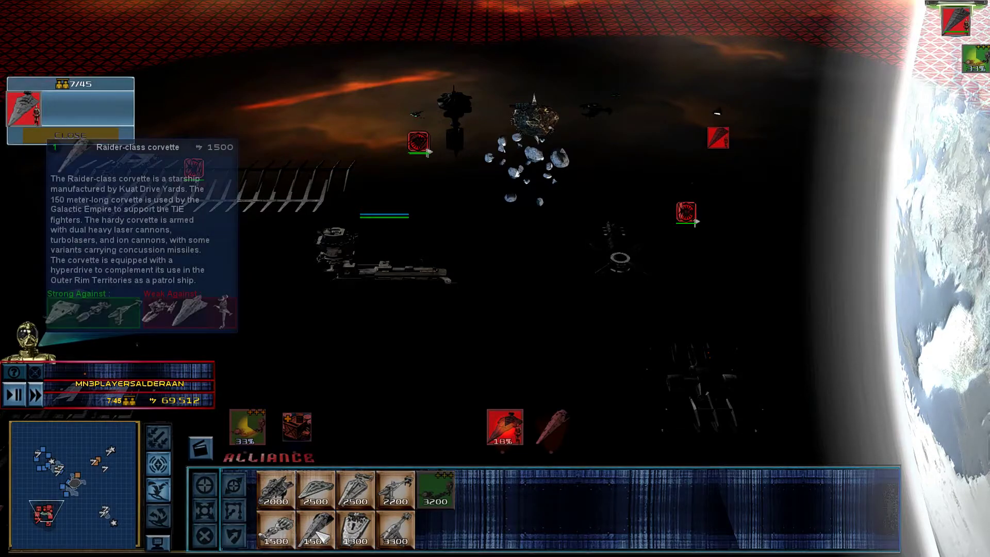
scroll(355, 232, down, 2)
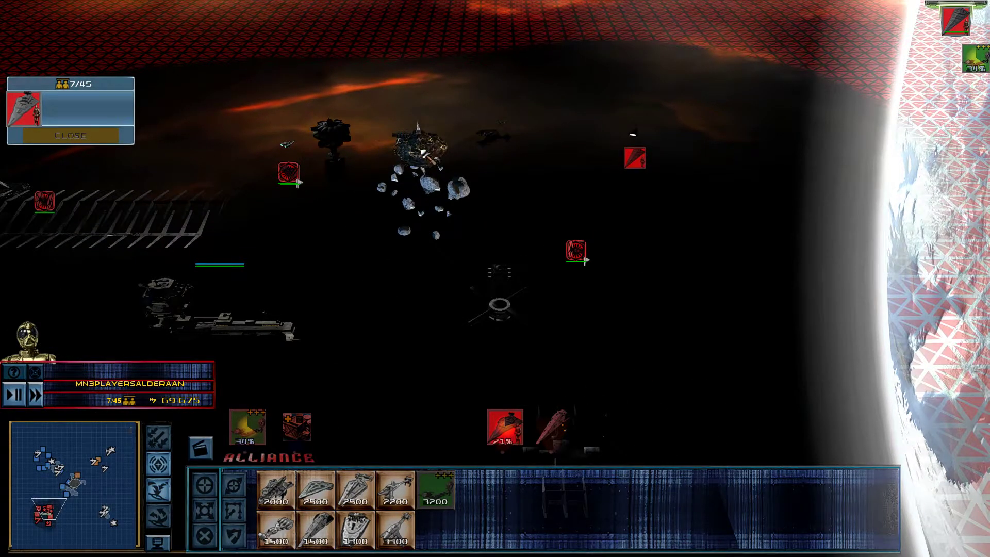
click(424, 151)
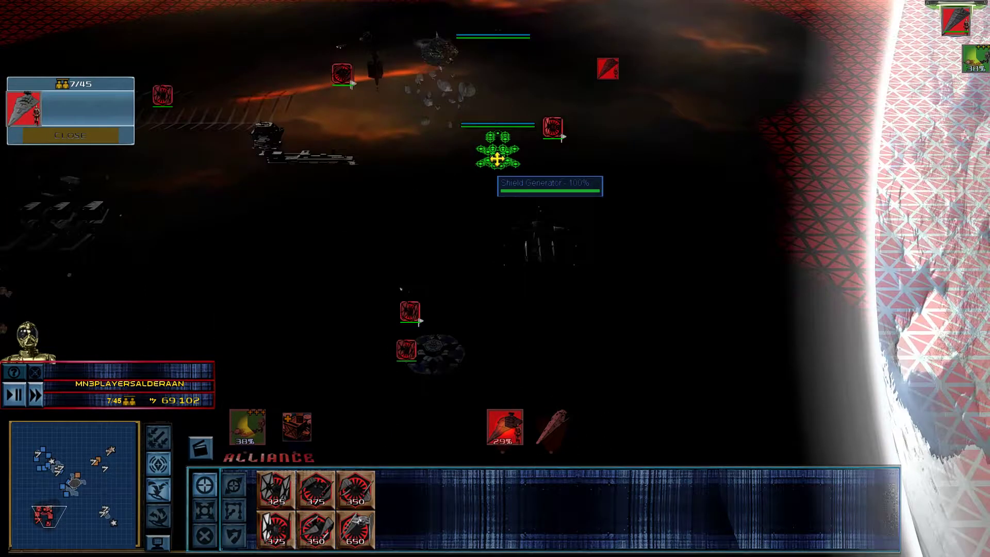
scroll(495, 233, down, 2)
click(456, 189)
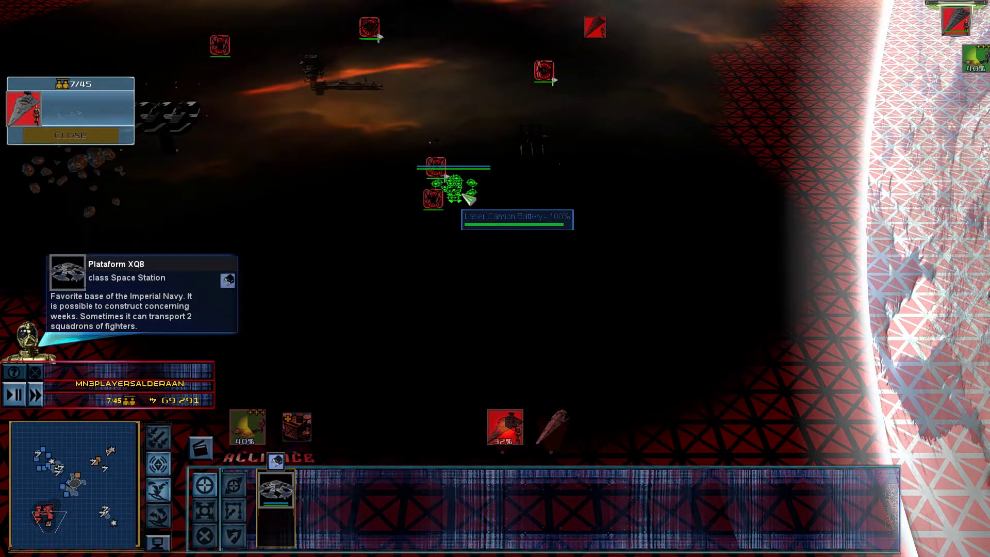
scroll(349, 309, up, 3)
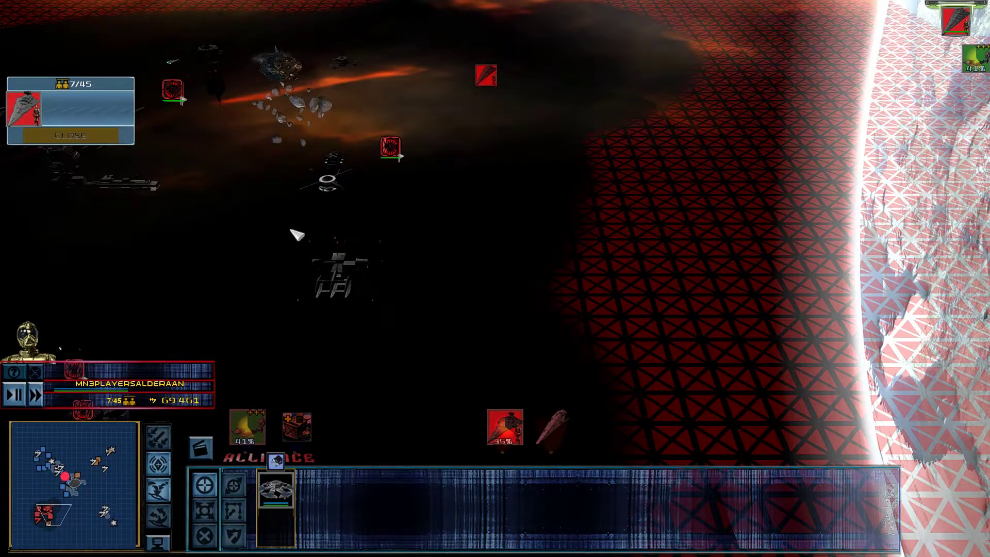
scroll(300, 265, down, 3)
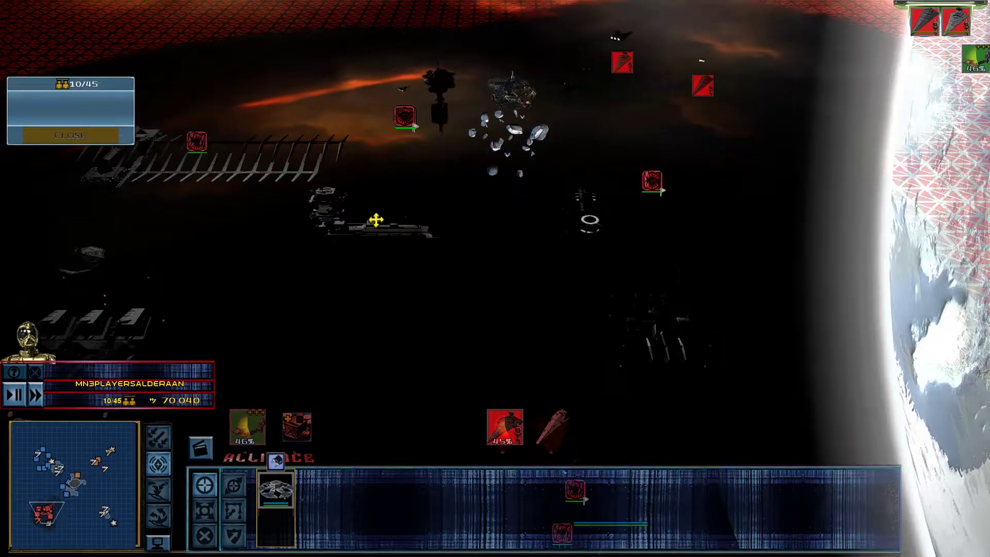
Step: Jump to the home base with the h hotkey and box-select the fleet ships
key(h)
scroll(444, 243, up, 4)
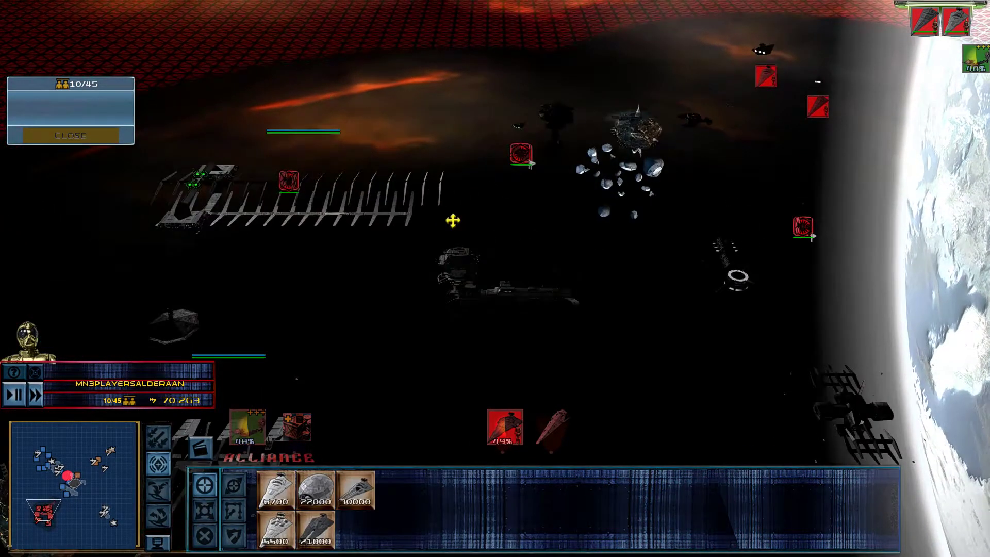
drag(433, 225, 587, 255)
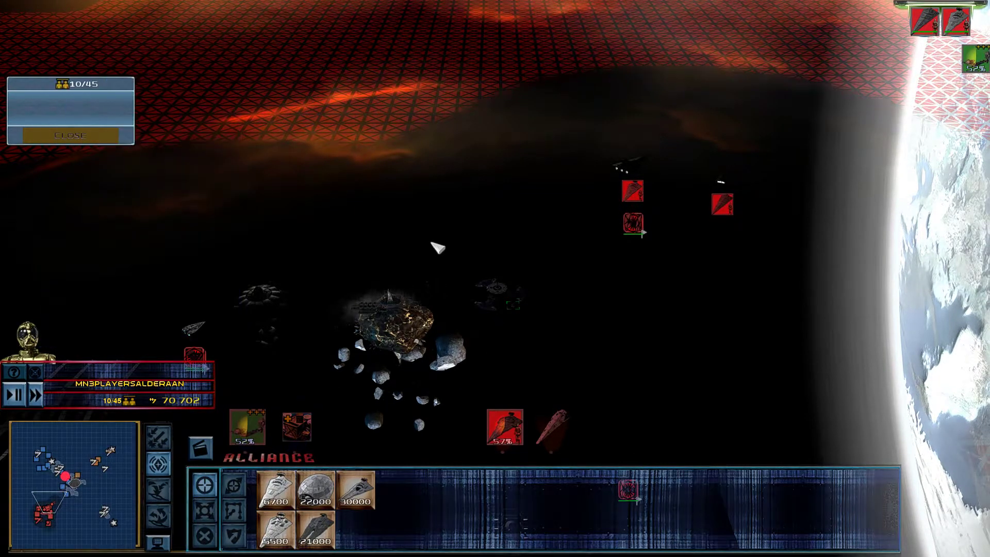
scroll(452, 231, down, 3)
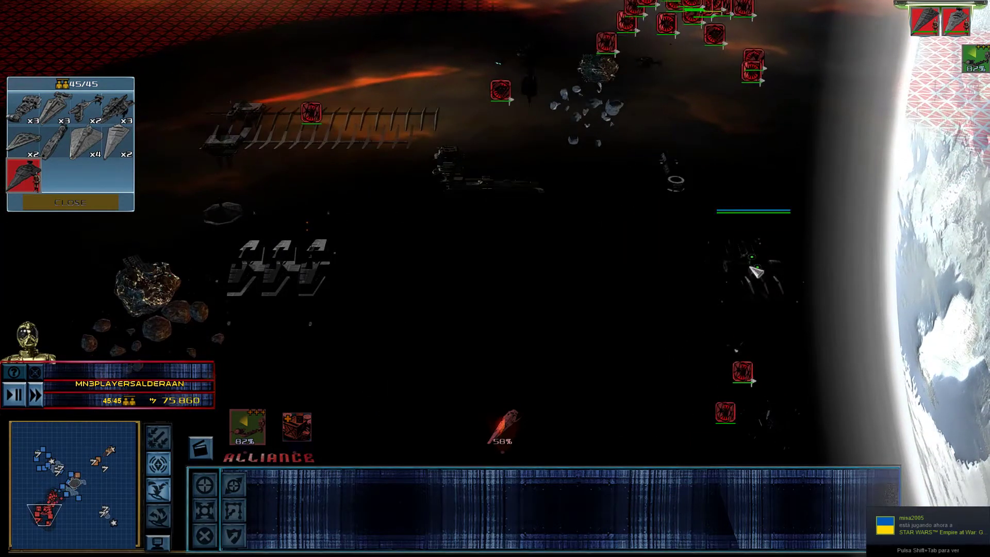
Step: Open a structure's ship production list while the fleet fights near the planet
click(757, 270)
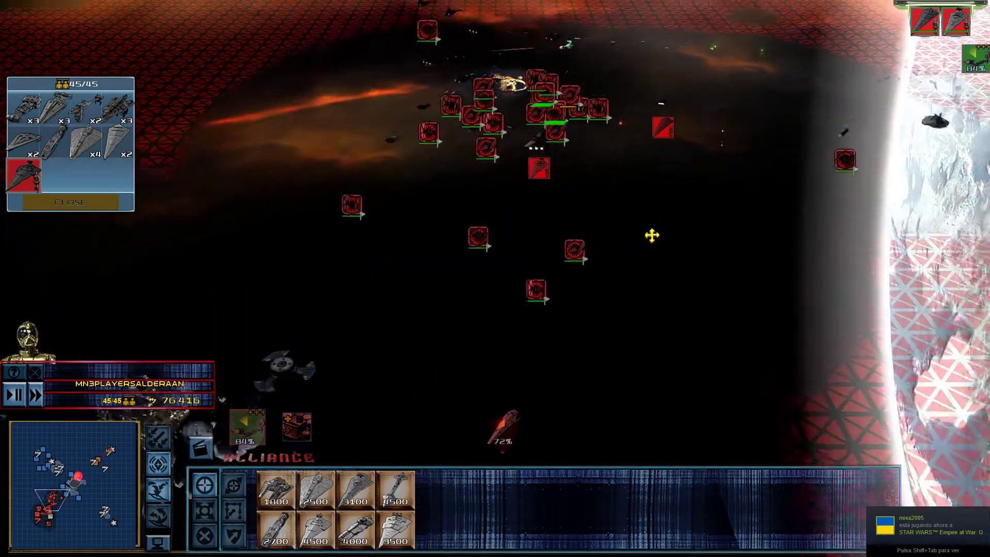
scroll(662, 240, down, 2)
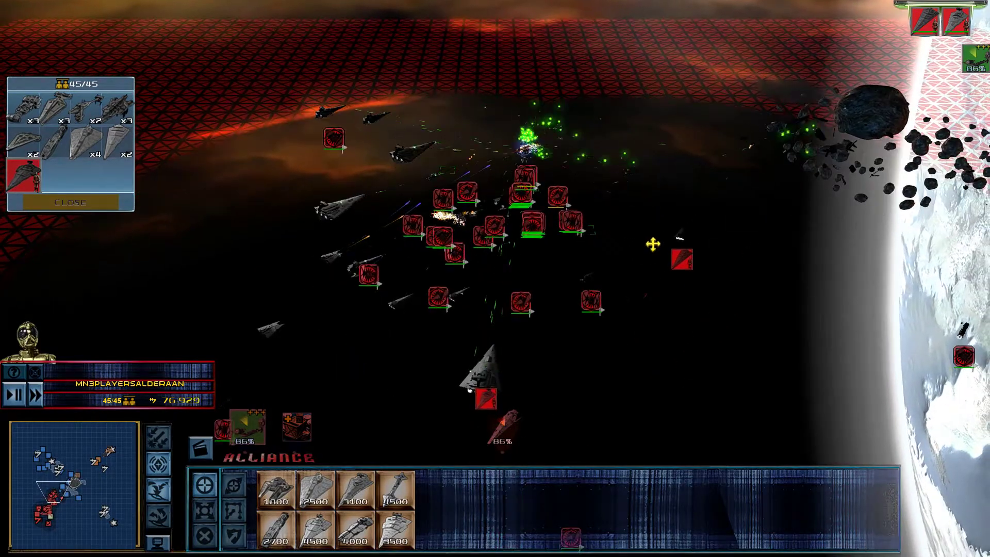
scroll(653, 244, down, 1)
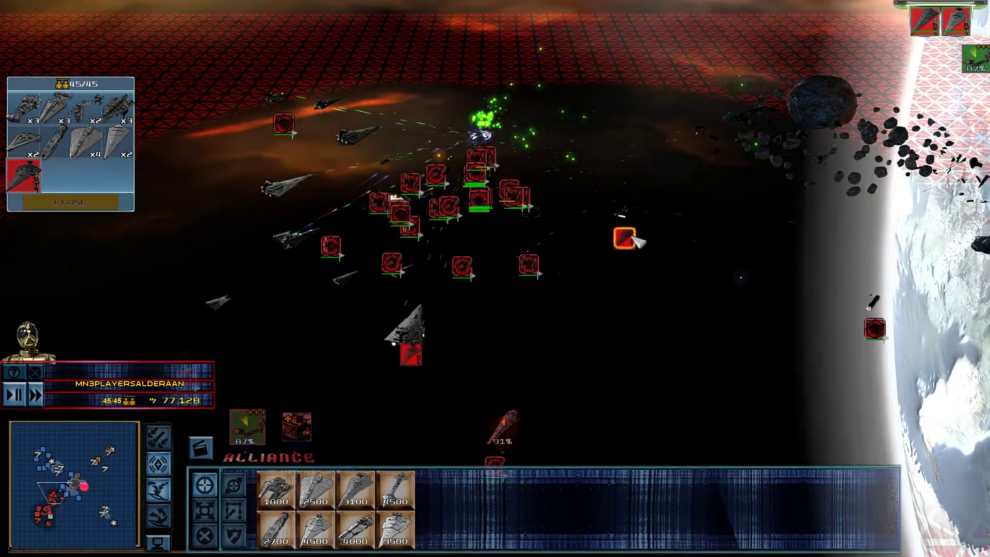
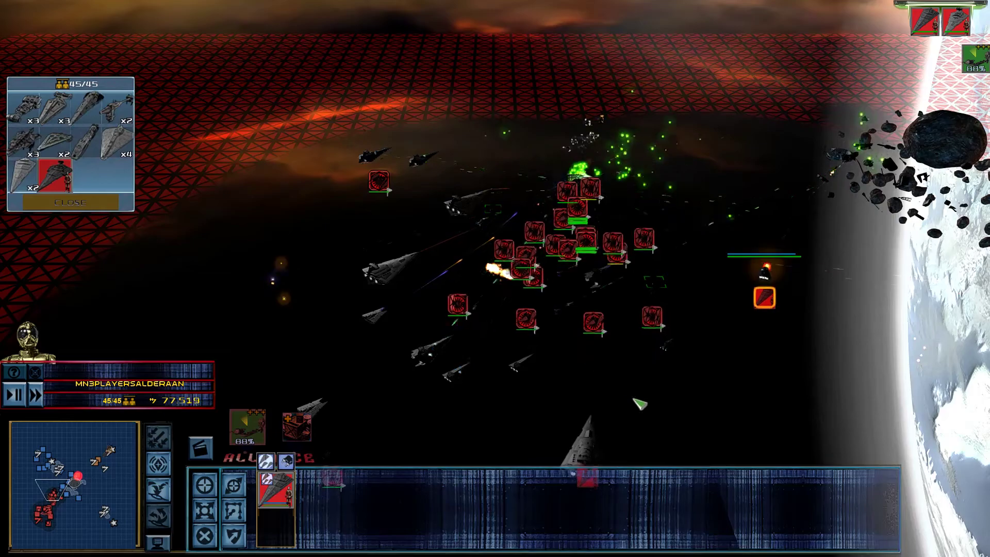
scroll(630, 397, up, 2)
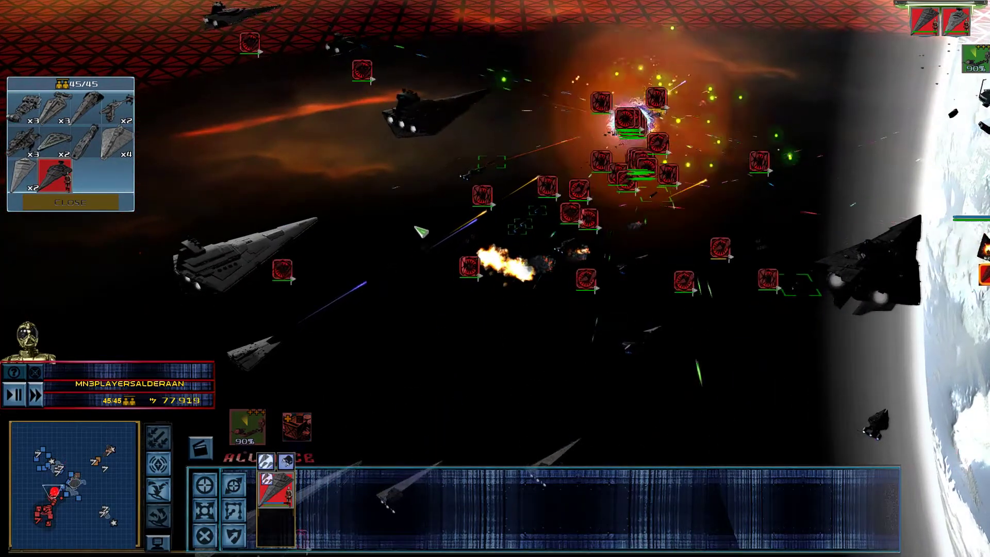
scroll(464, 232, down, 2)
Step: Send the selected Imperial fleet into the Alderaan battle, then select the Wombat Escort Frigate
drag(288, 76, 743, 407)
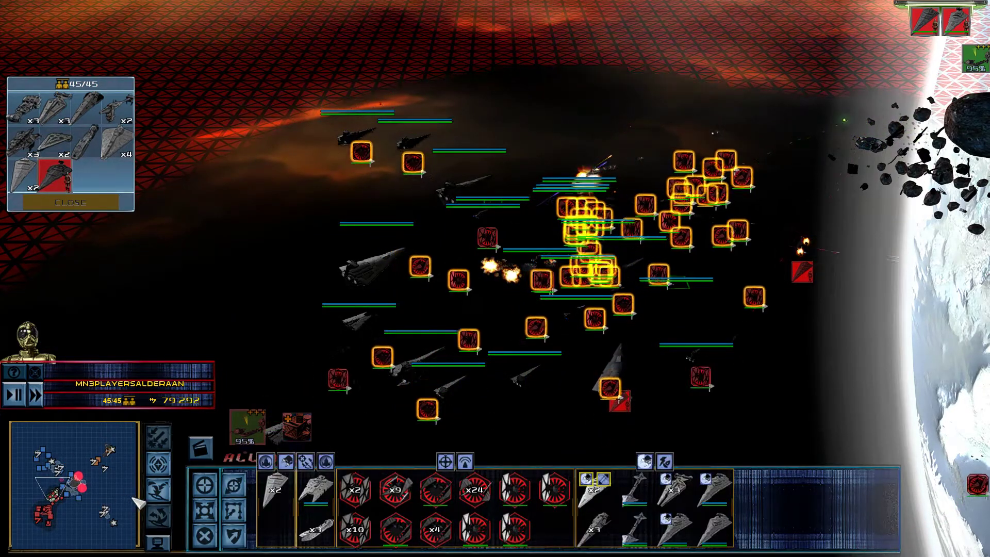
right_click(607, 385)
scroll(589, 261, up, 3)
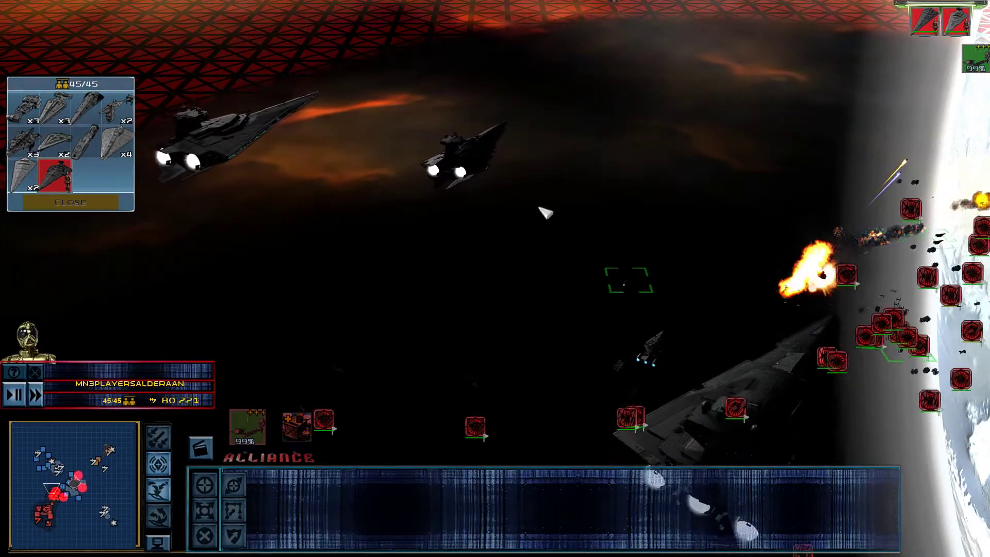
click(483, 156)
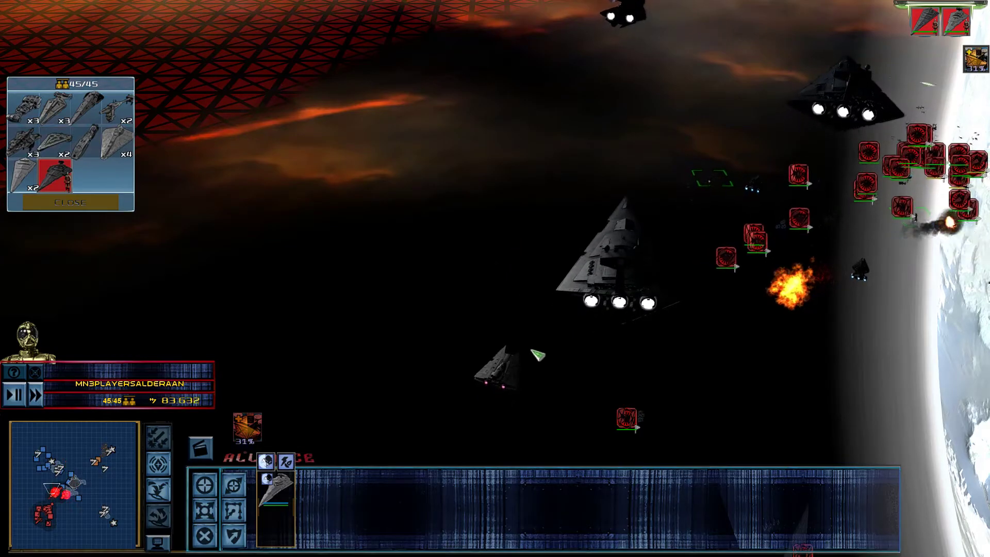
scroll(537, 354, down, 5)
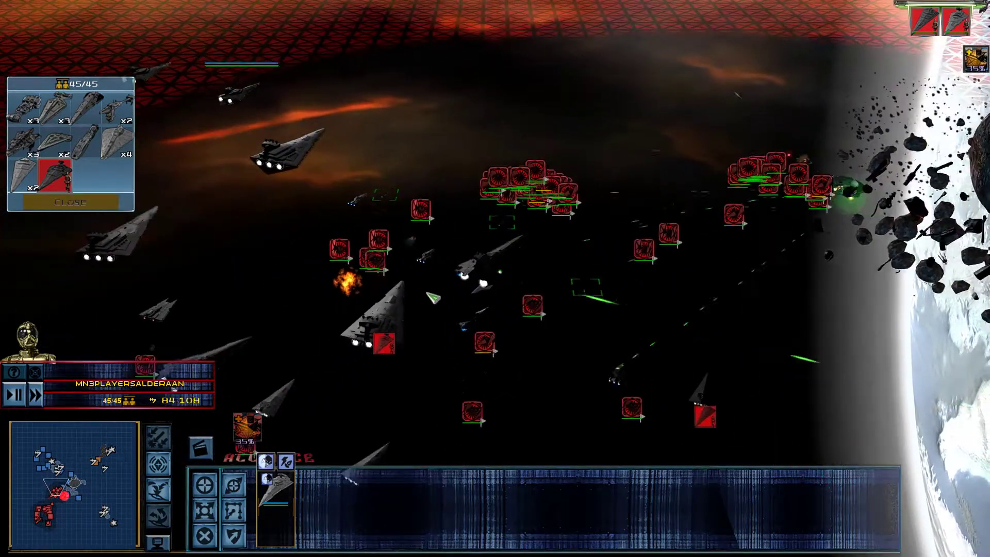
scroll(433, 297, down, 4)
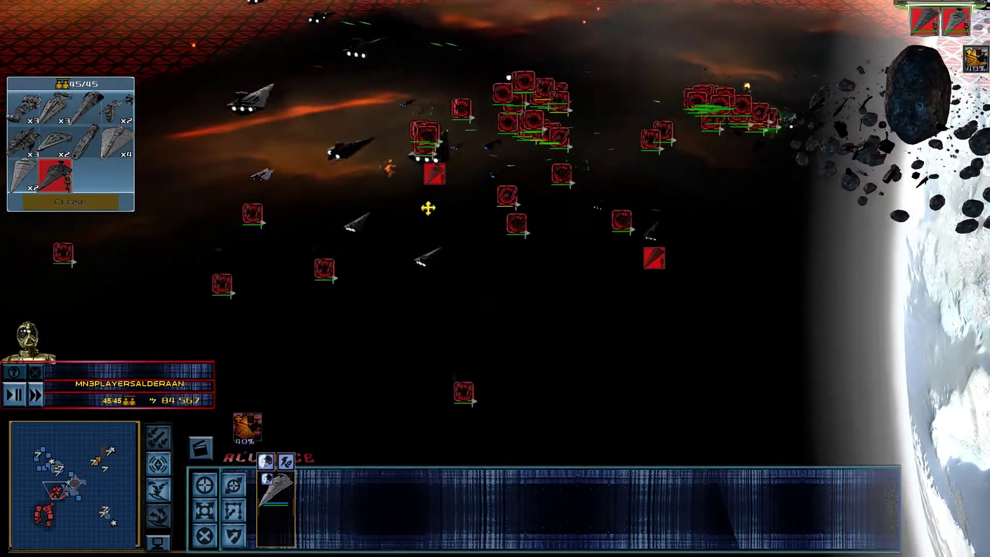
scroll(427, 208, down, 4)
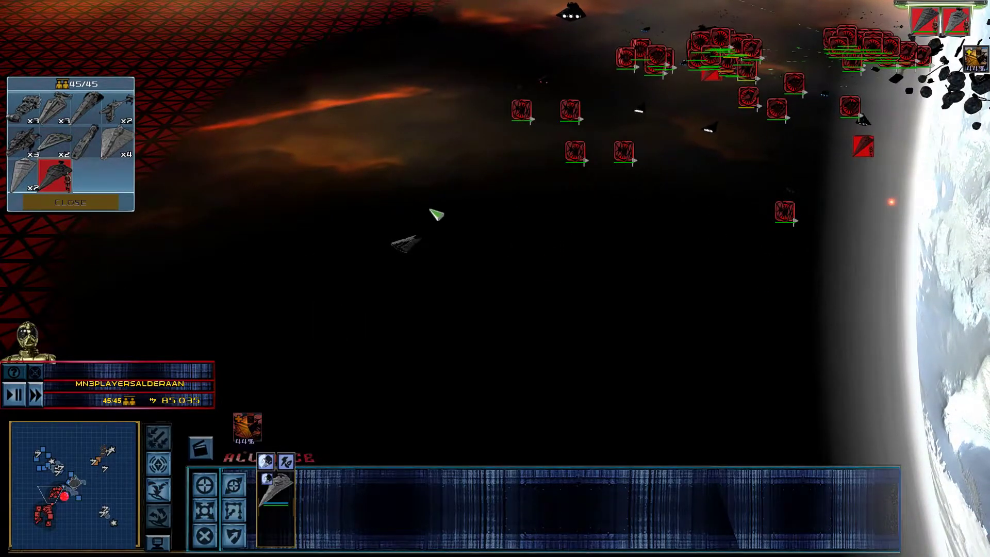
Step: Select all visible Imperial units and set them to Hunt for Enemies
drag(332, 174, 532, 345)
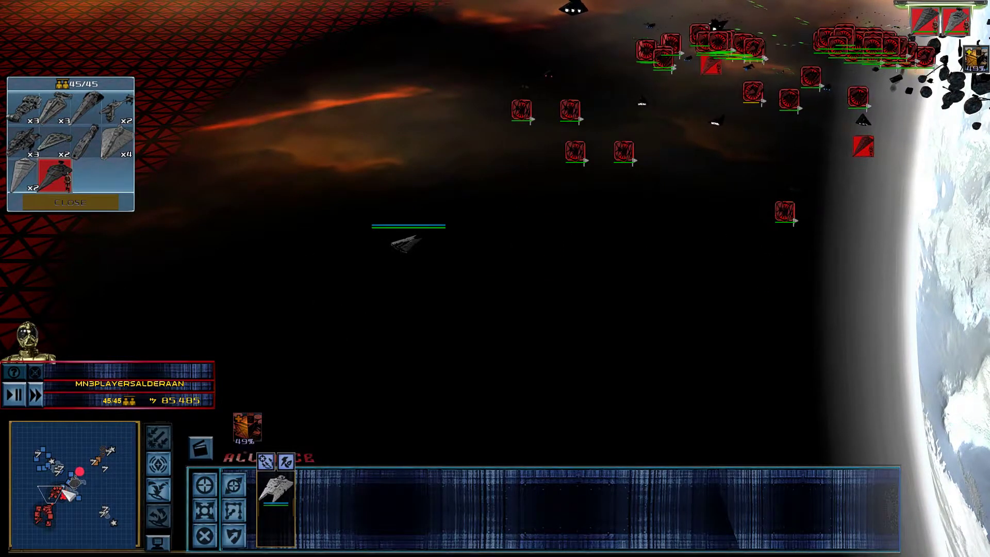
middle_click(403, 300)
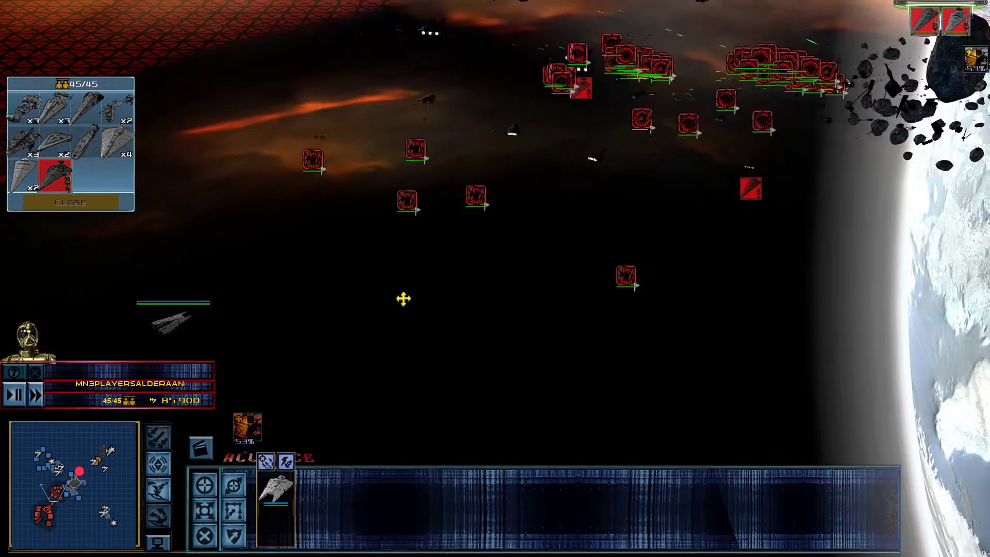
scroll(379, 302, up, 3)
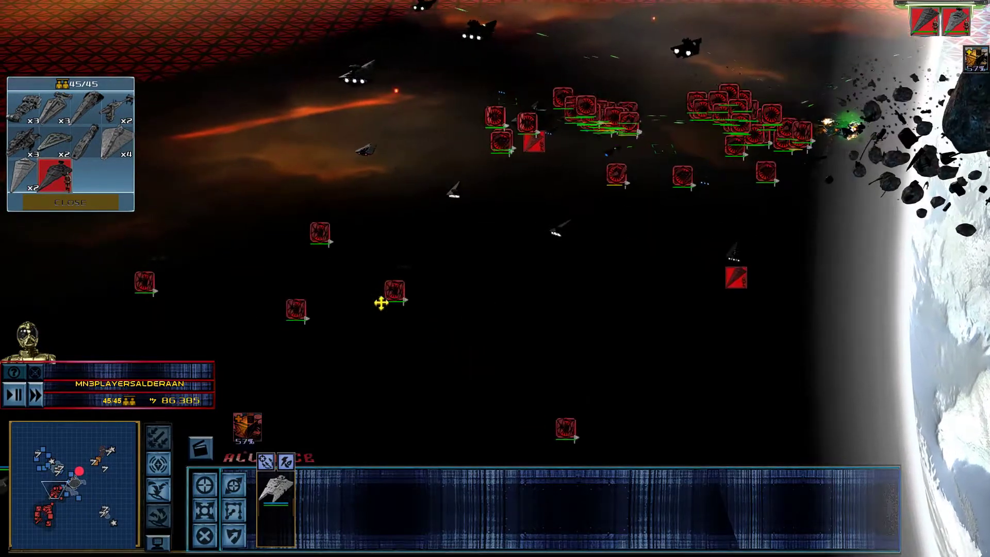
double_click(397, 290)
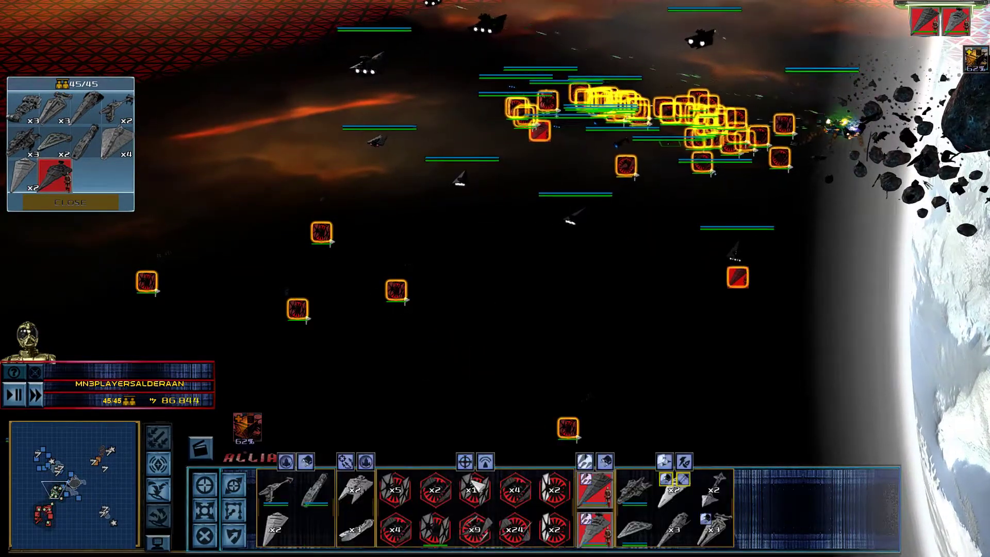
click(485, 462)
click(528, 364)
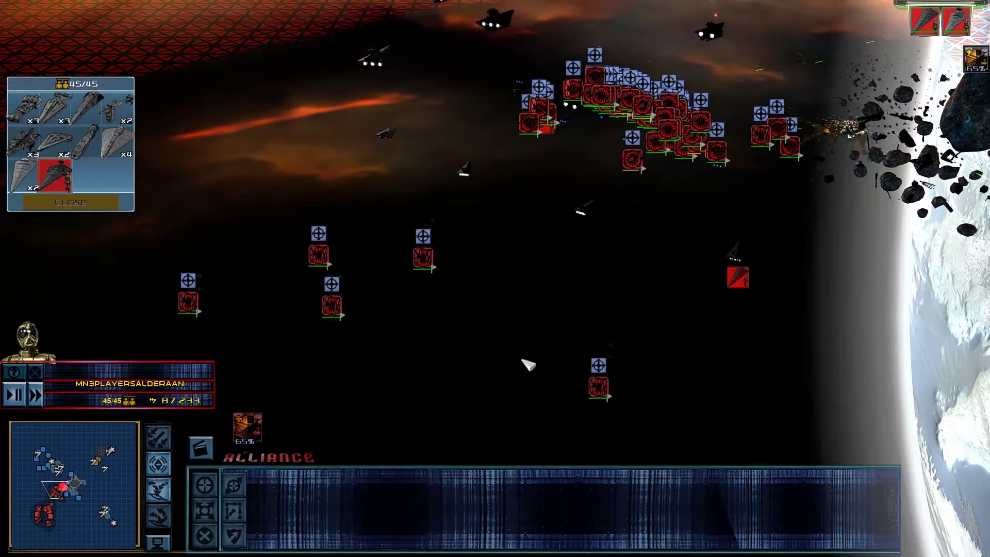
scroll(528, 347, down, 3)
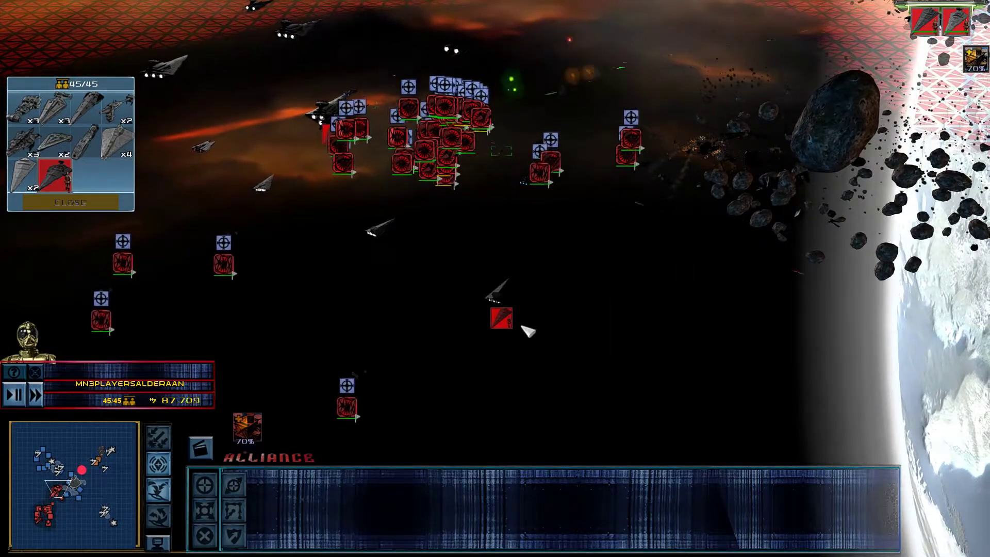
Step: Move a single Imperial ship to a new position and pan toward the planet
click(501, 318)
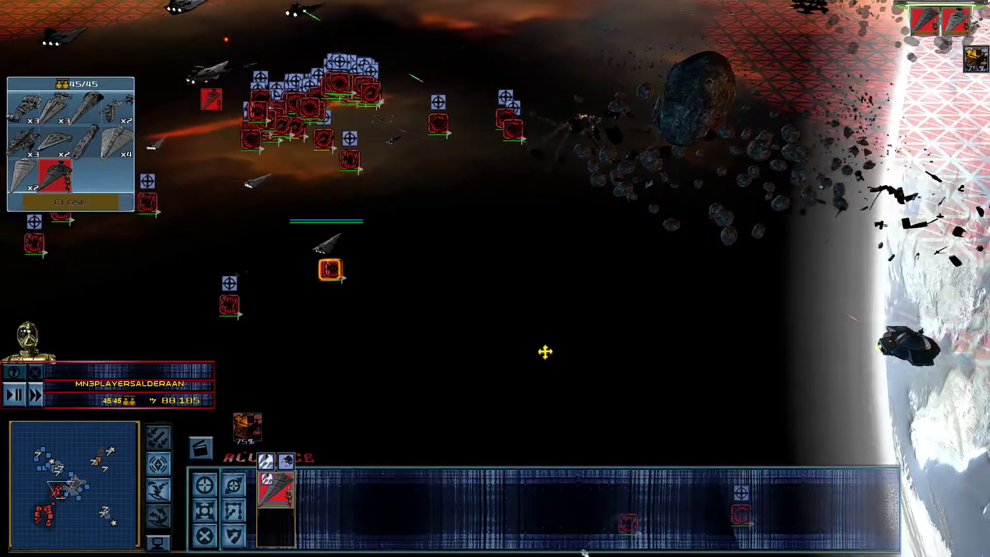
scroll(545, 352, up, 3)
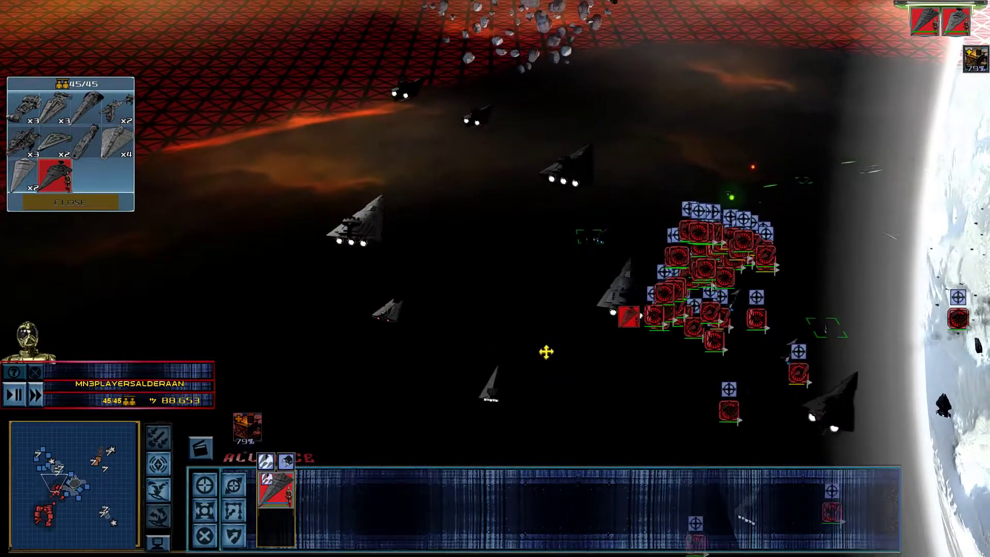
right_click(546, 352)
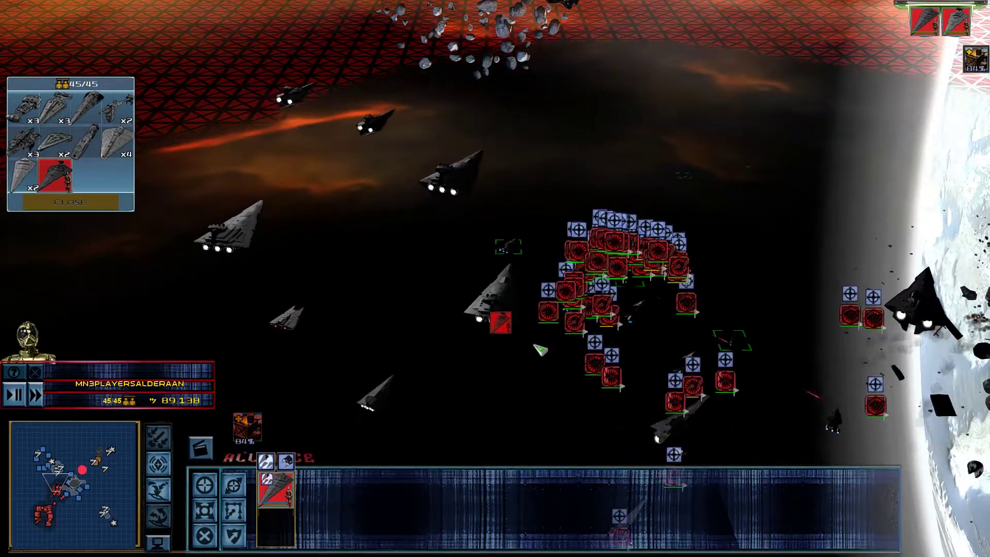
key(Right)
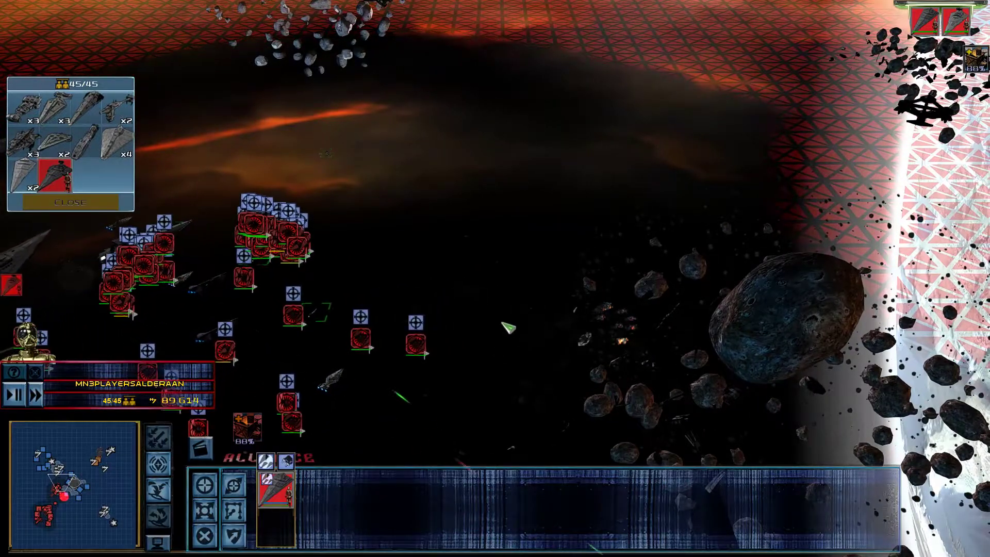
Step: Queue the Space Station Level 4 upgrade from the station's build bar
click(247, 424)
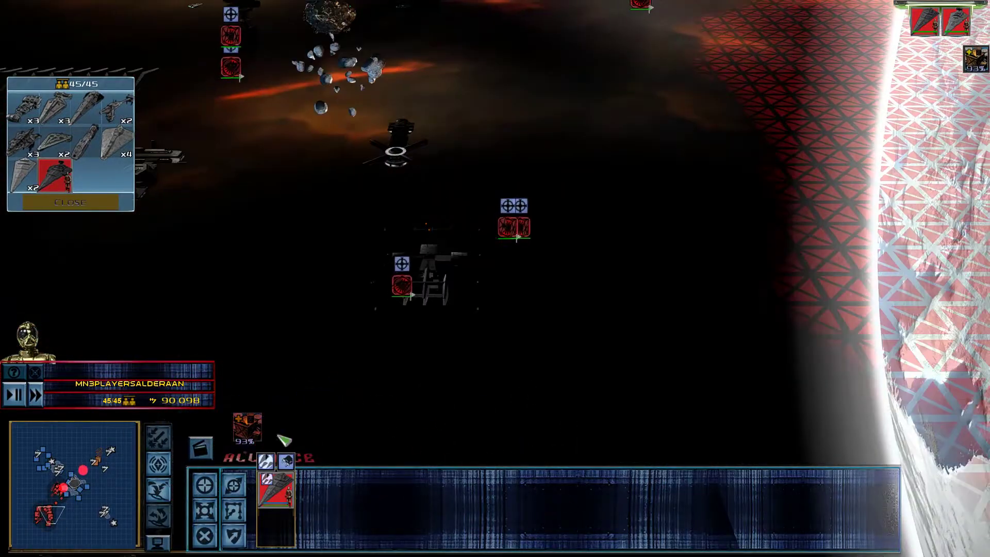
key(Down)
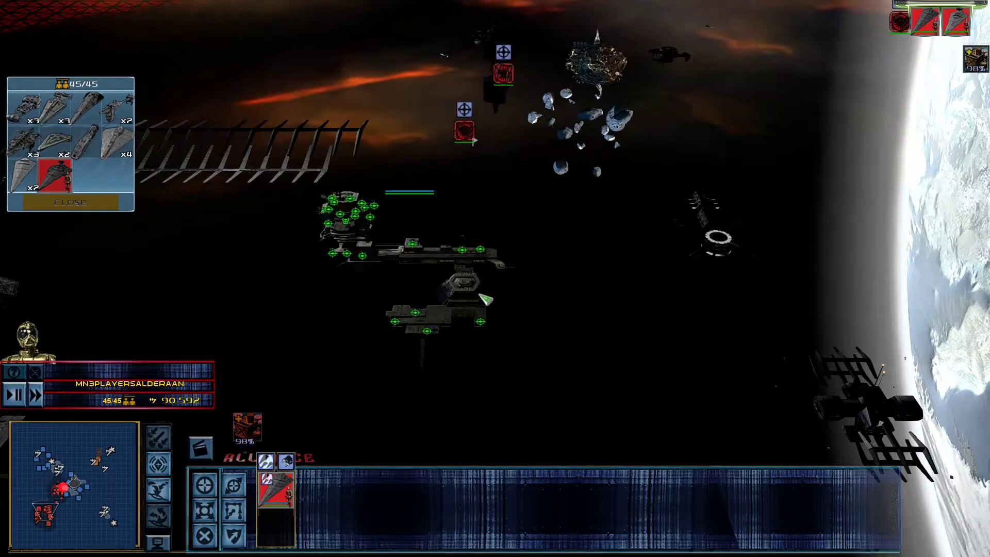
click(464, 286)
click(517, 531)
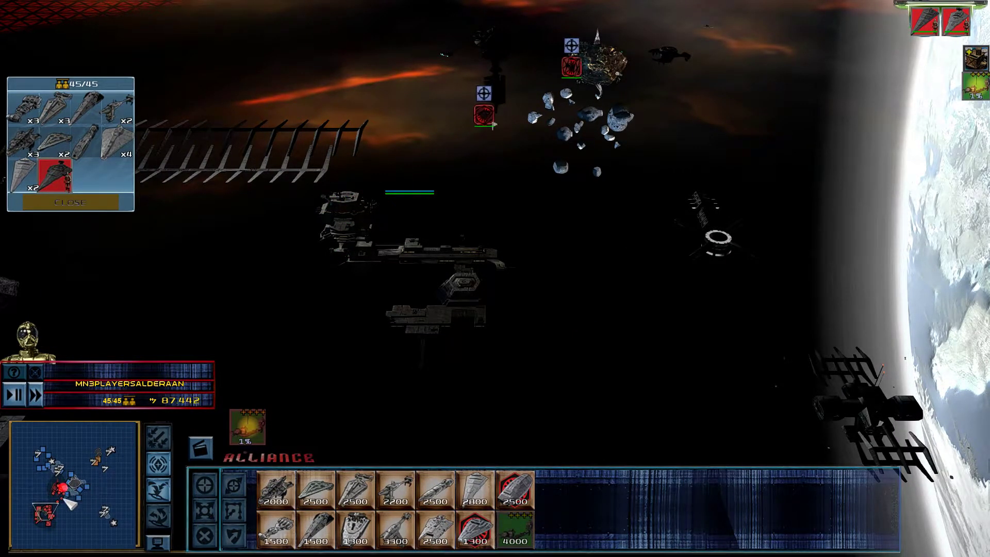
Step: Return the view to the fleet and bring up the Main Menu
click(68, 503)
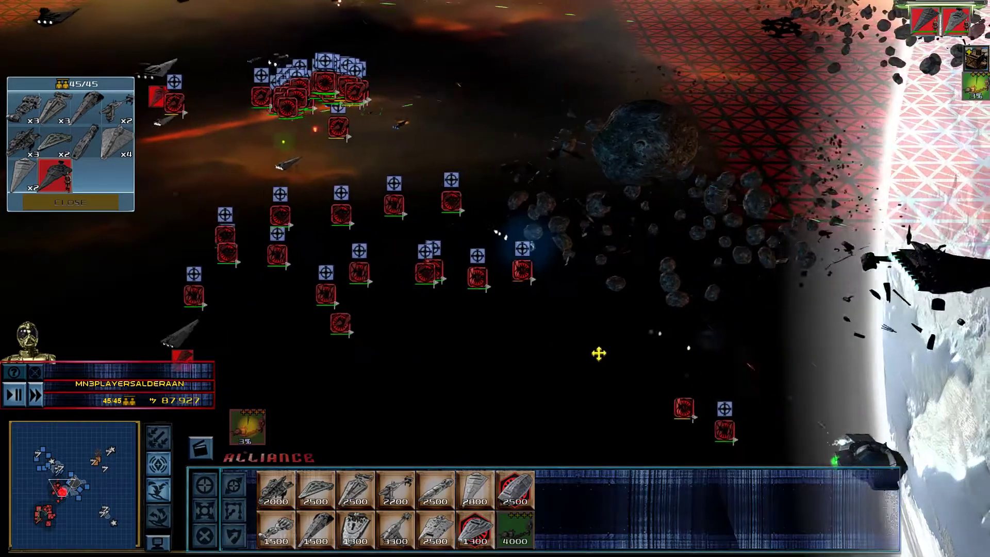
scroll(599, 355, down, 4)
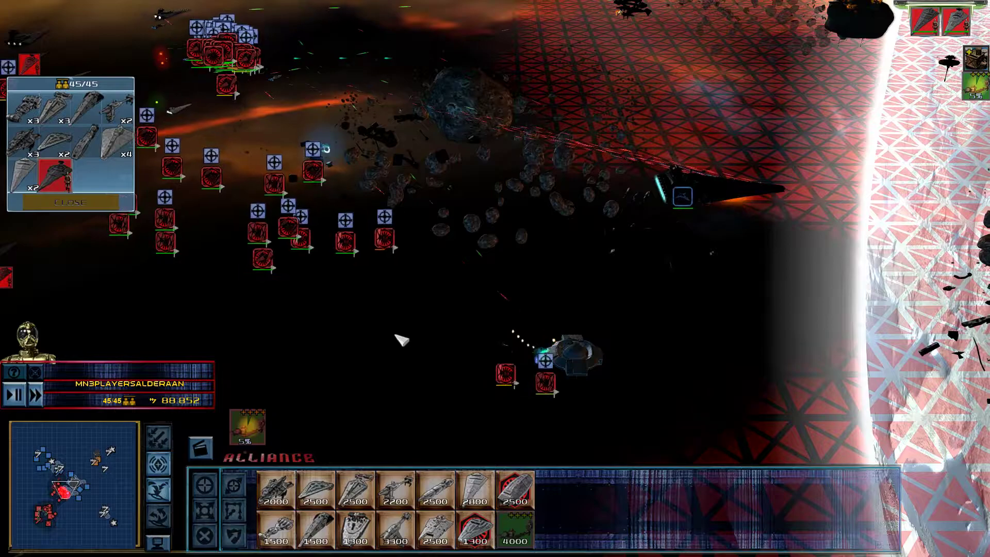
key(Left)
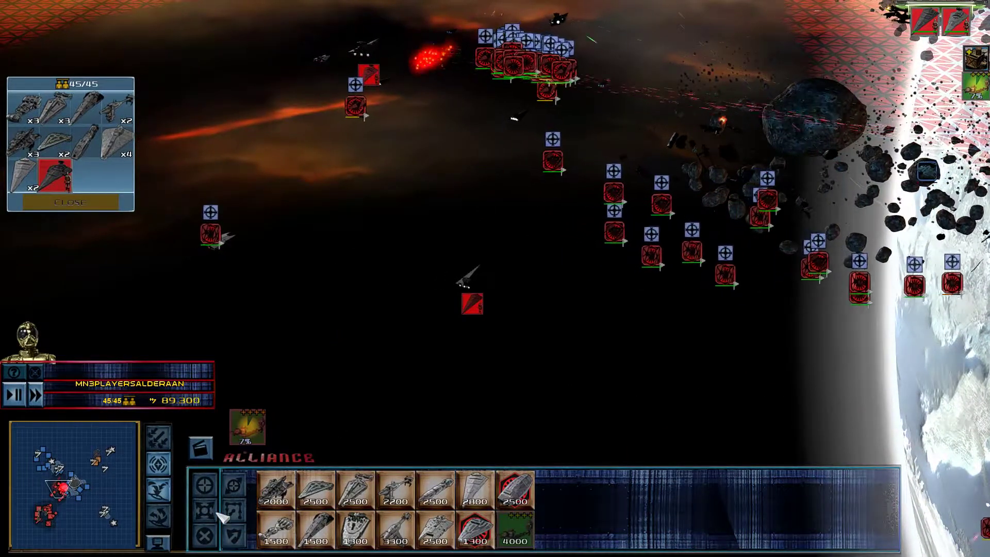
click(159, 542)
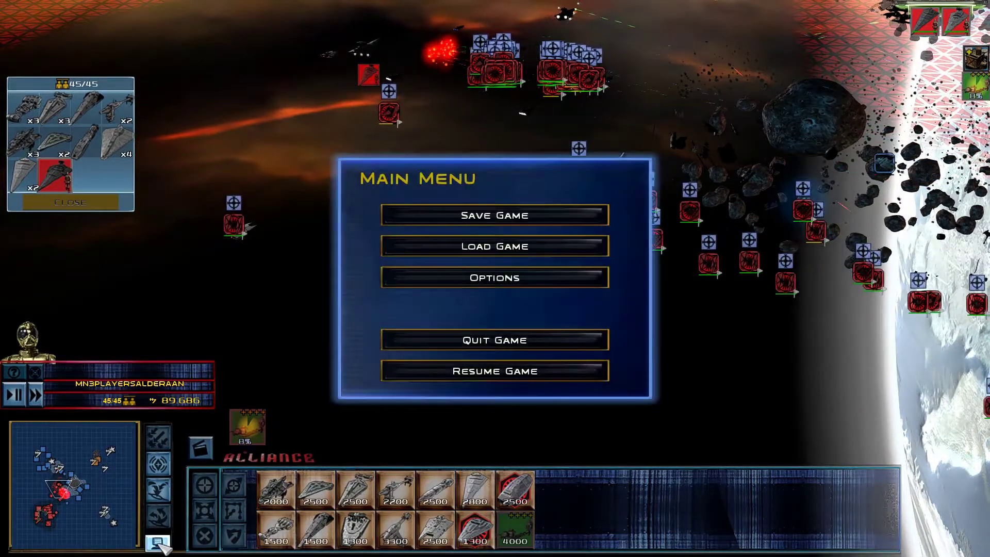